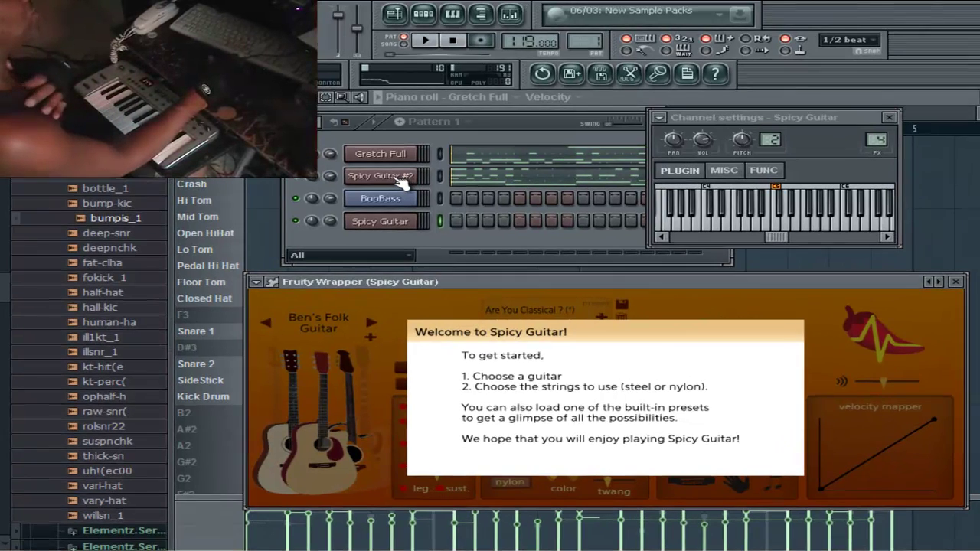
Open the Gretch Full channel's FPC plugin, solo the channel, and move the plugin window clear of its channel row.
click(389, 155)
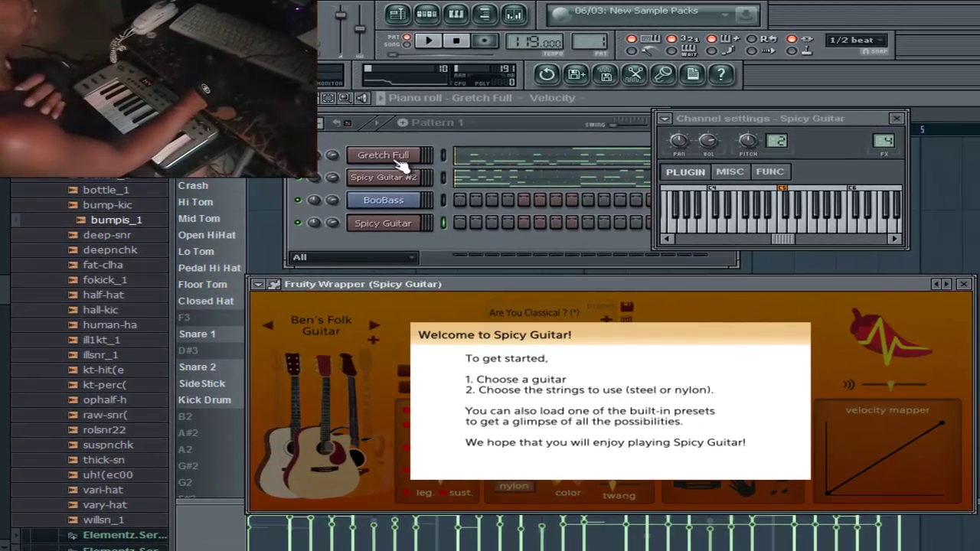
drag(478, 202, 472, 247)
right_click(319, 162)
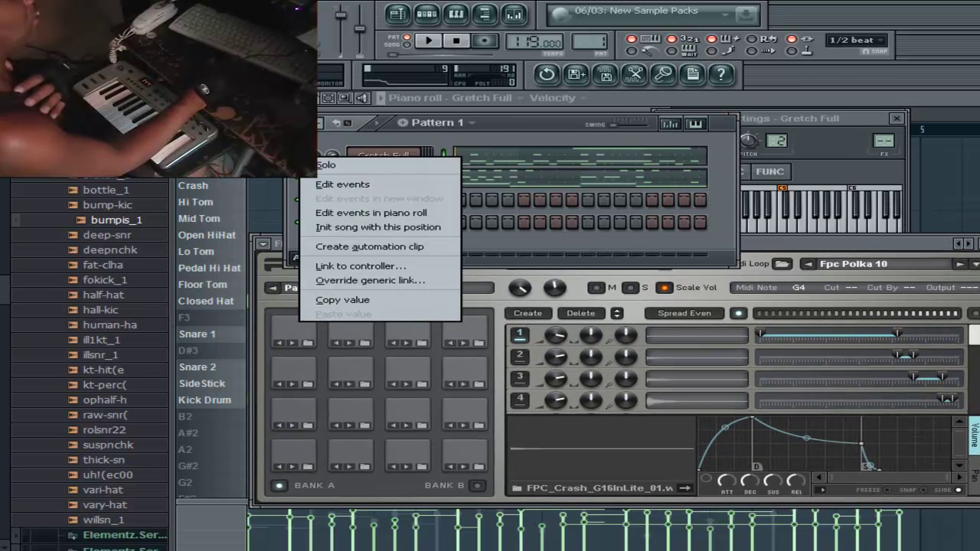
click(335, 167)
drag(772, 245, 697, 226)
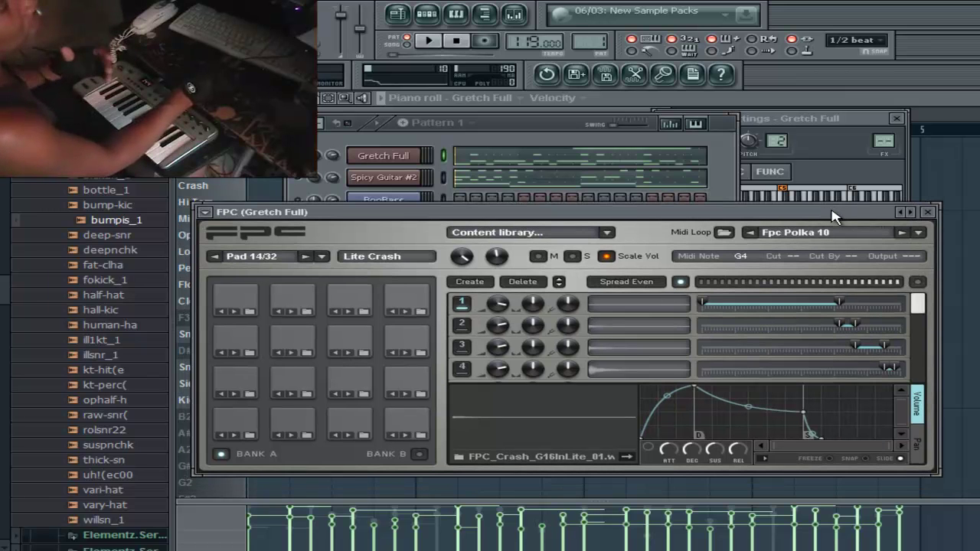
drag(821, 229, 833, 216)
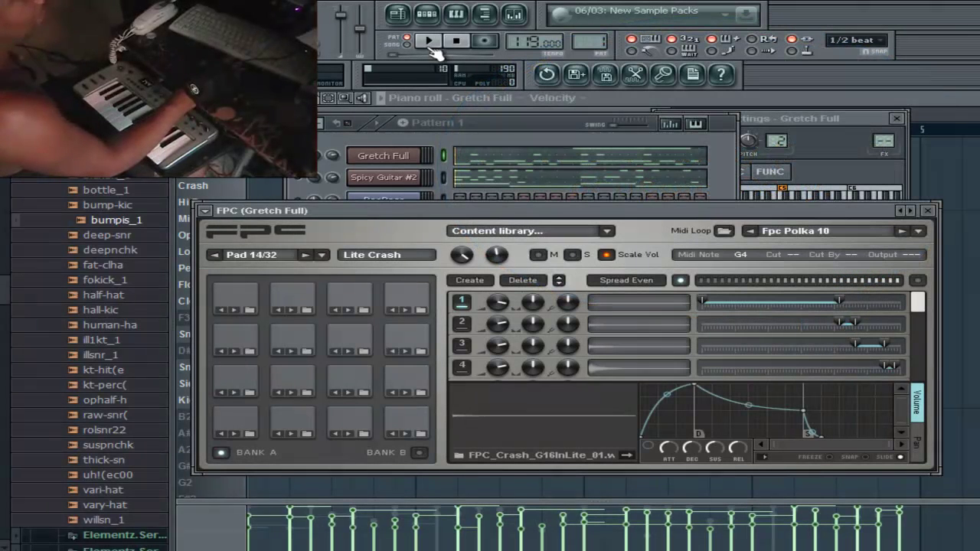
Open the Gretch Full drum notes in the piano roll and enlarge the velocity lane beneath them.
click(508, 150)
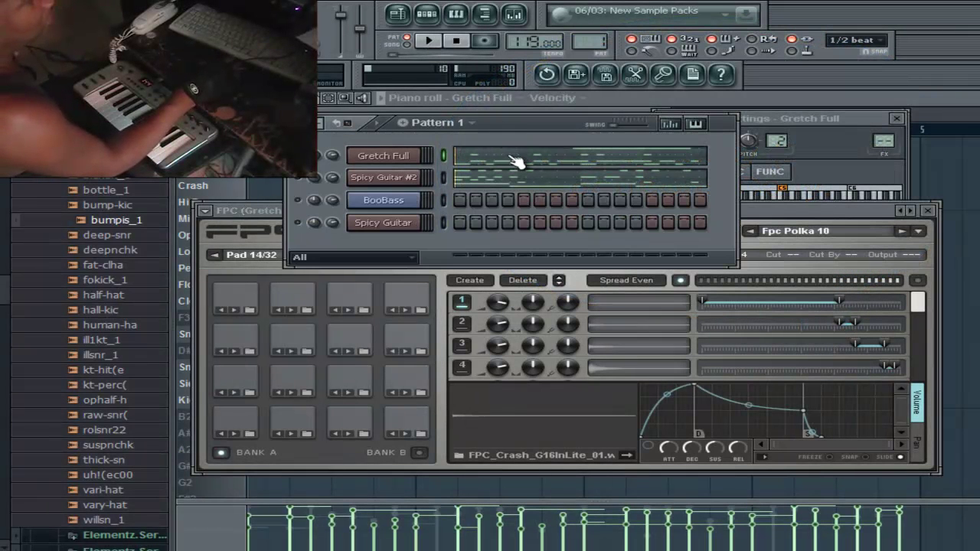
click(517, 161)
click(517, 161)
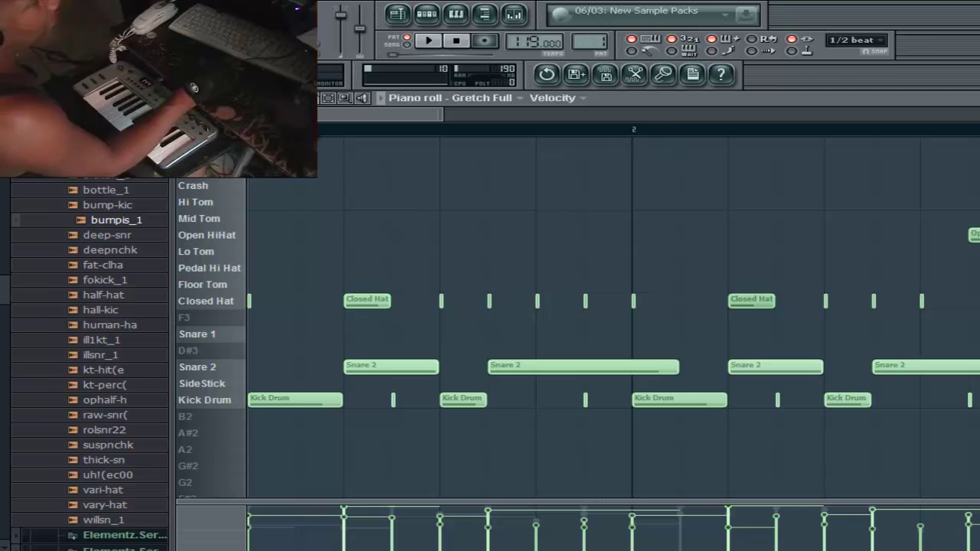
scroll(393, 208, down, 1)
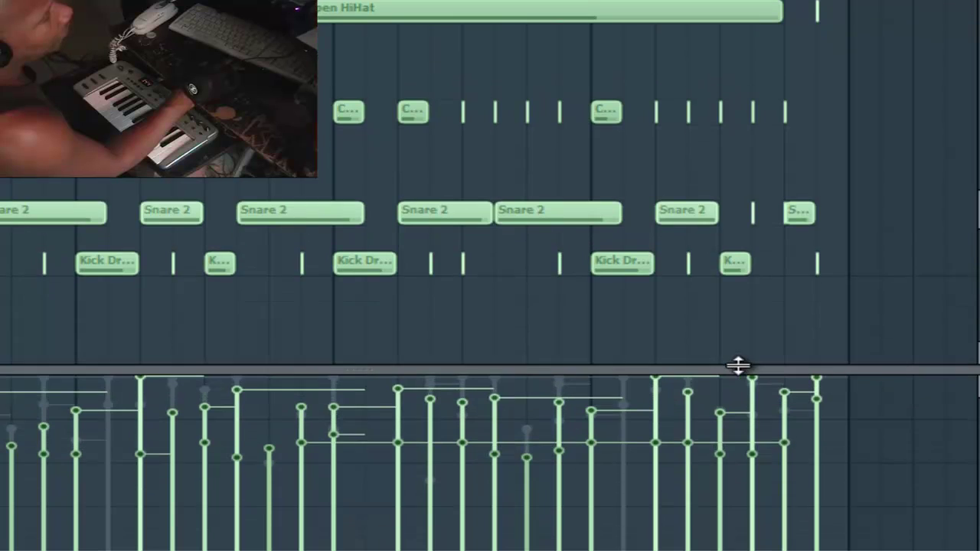
drag(739, 366, 740, 298)
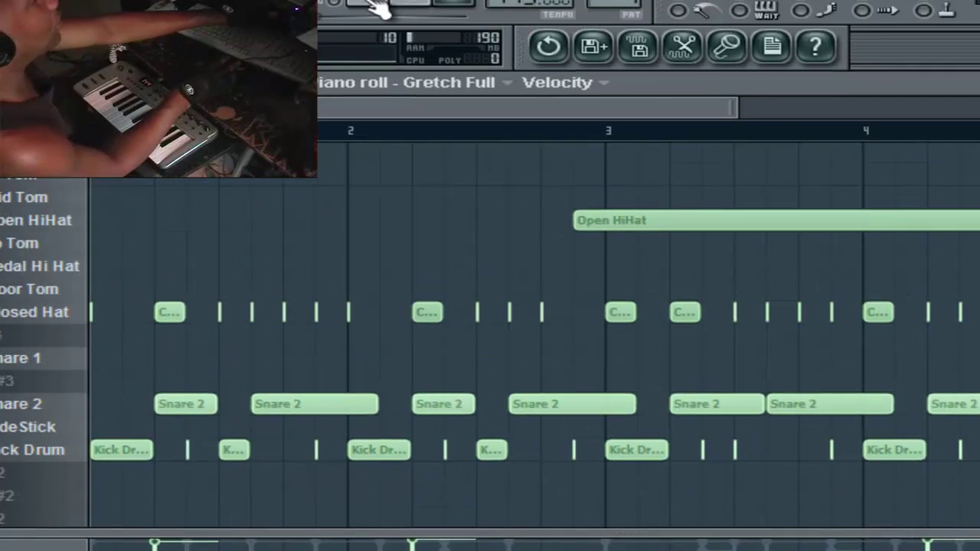
Test playback of the drum pattern and switch the audio output device to SB Live! 24-bit.
click(447, 61)
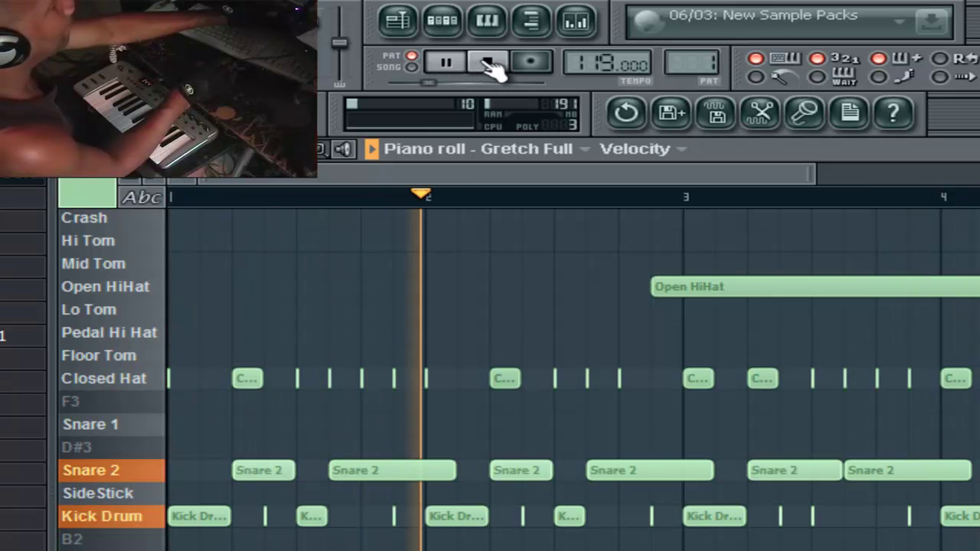
click(490, 67)
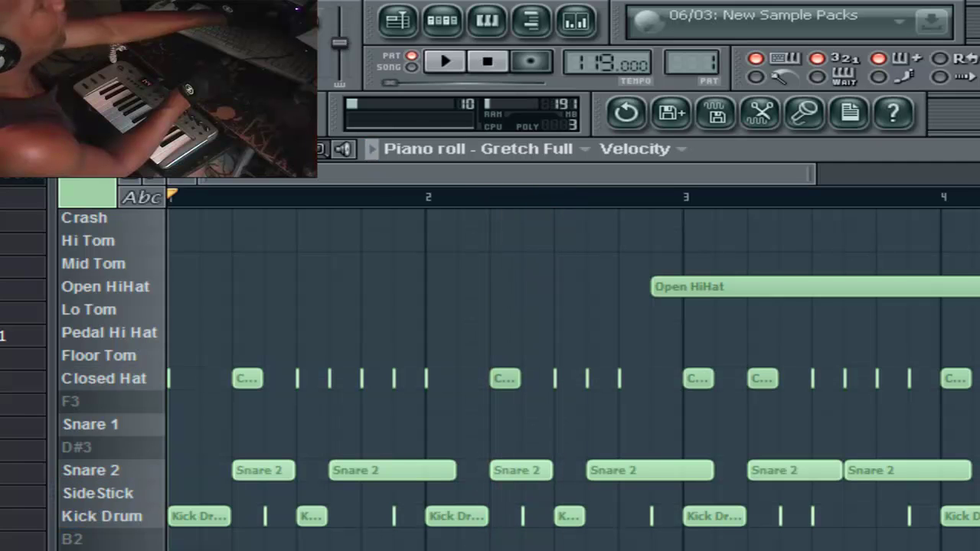
click(67, 44)
click(146, 107)
click(599, 176)
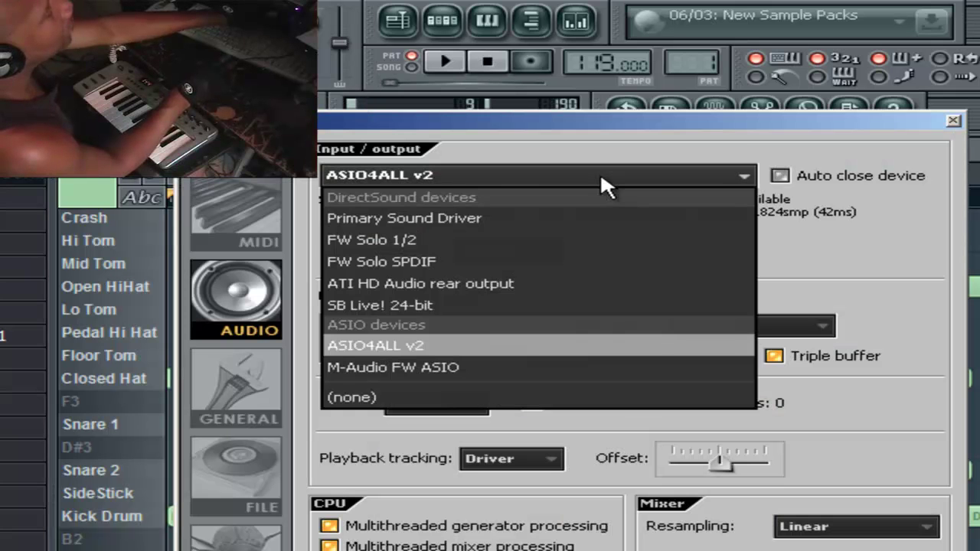
click(500, 305)
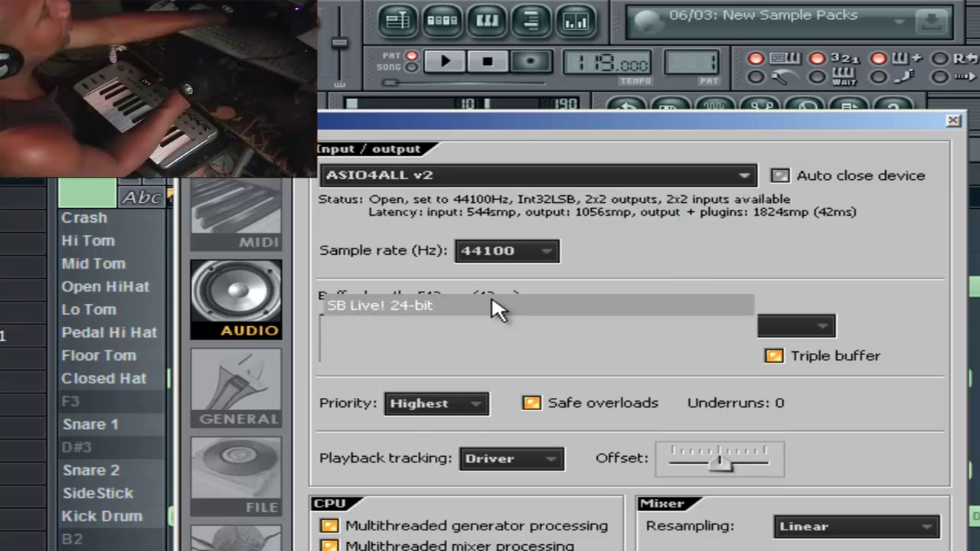
Play the soloed drum pattern through the selected sound device, close the audio settings and stop playback.
click(448, 68)
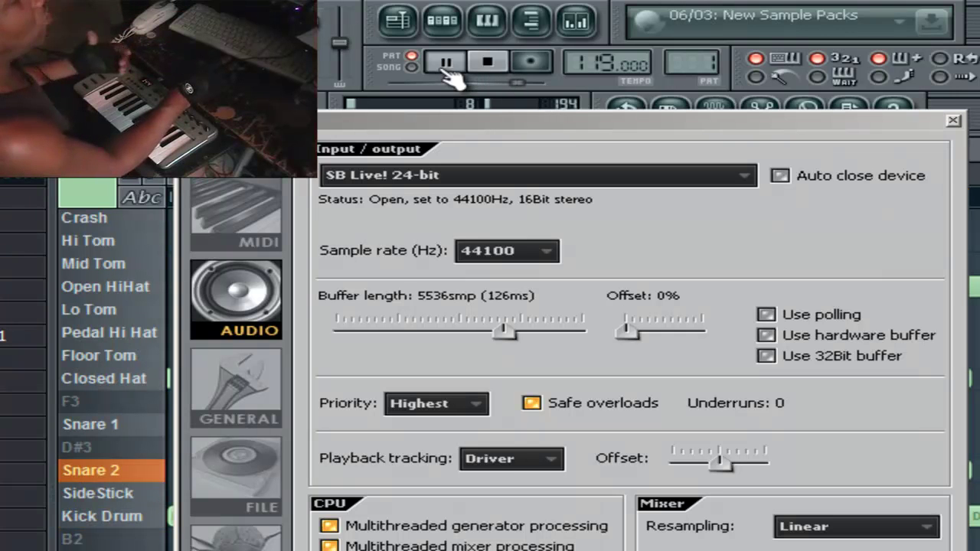
click(485, 63)
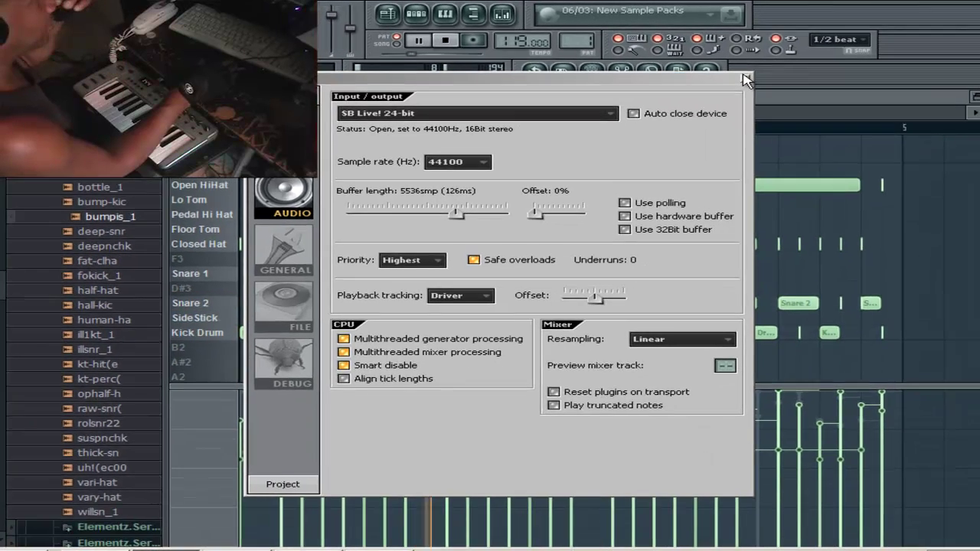
click(873, 104)
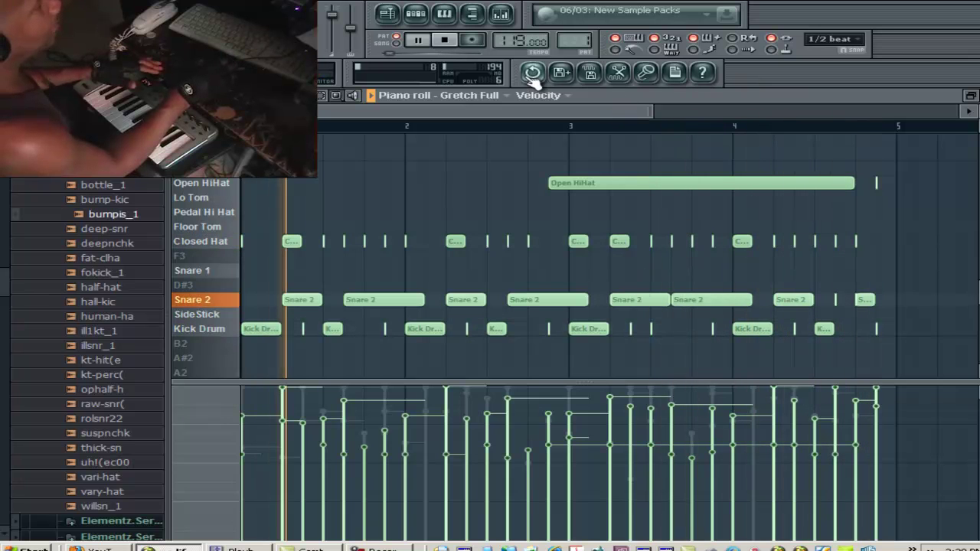
click(445, 40)
Reopen the Gretch Full channel's FPC plugin and look up FPC in the list of plugins available as new channels.
click(416, 13)
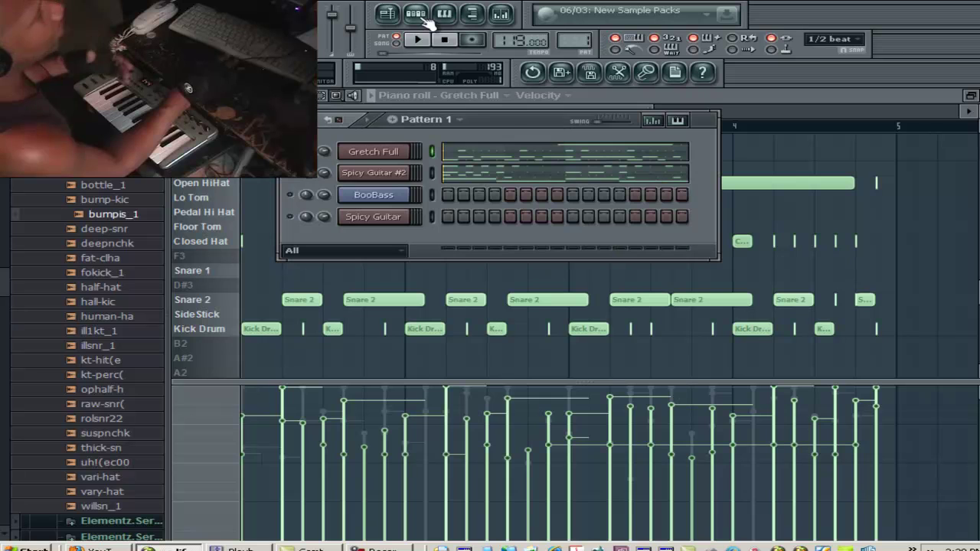
click(370, 152)
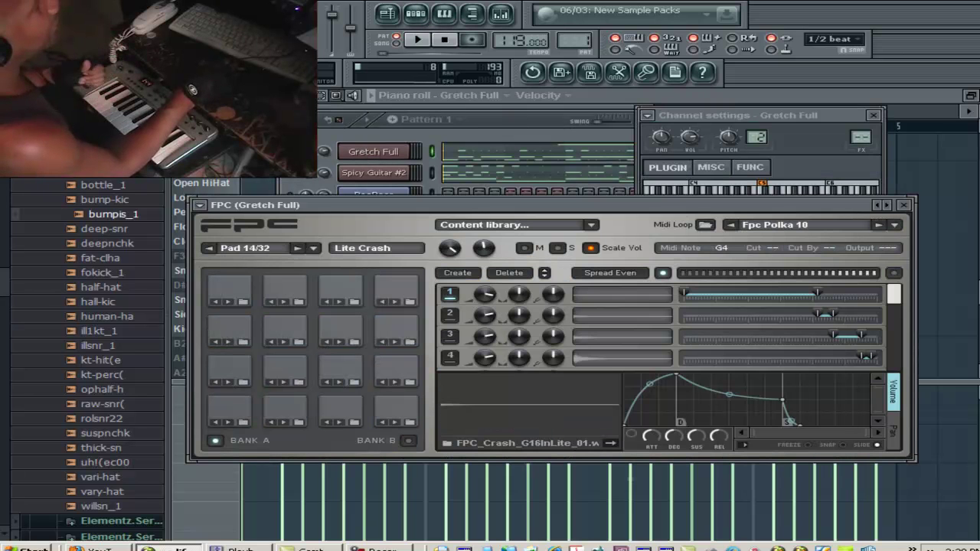
right_click(370, 152)
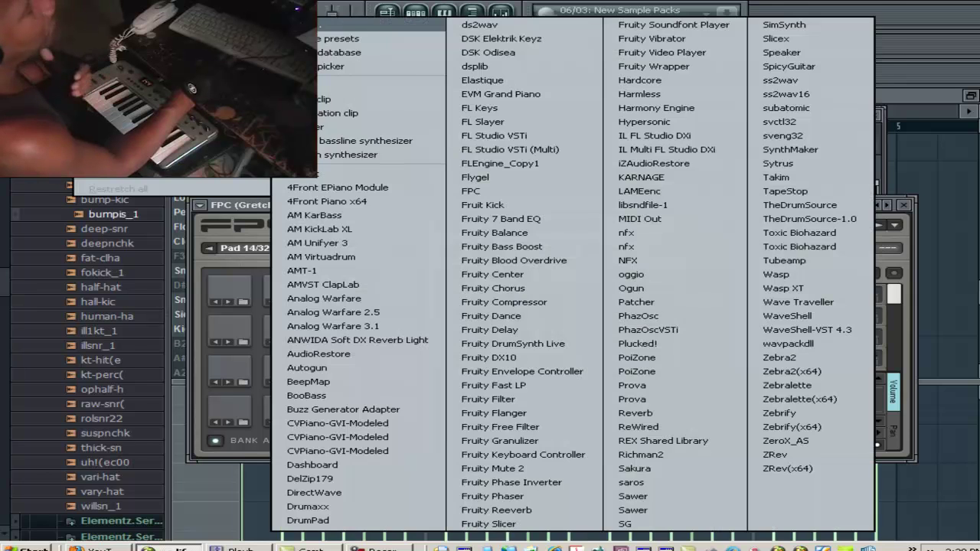
click(261, 6)
mouse_move(142, 6)
mouse_move(107, 43)
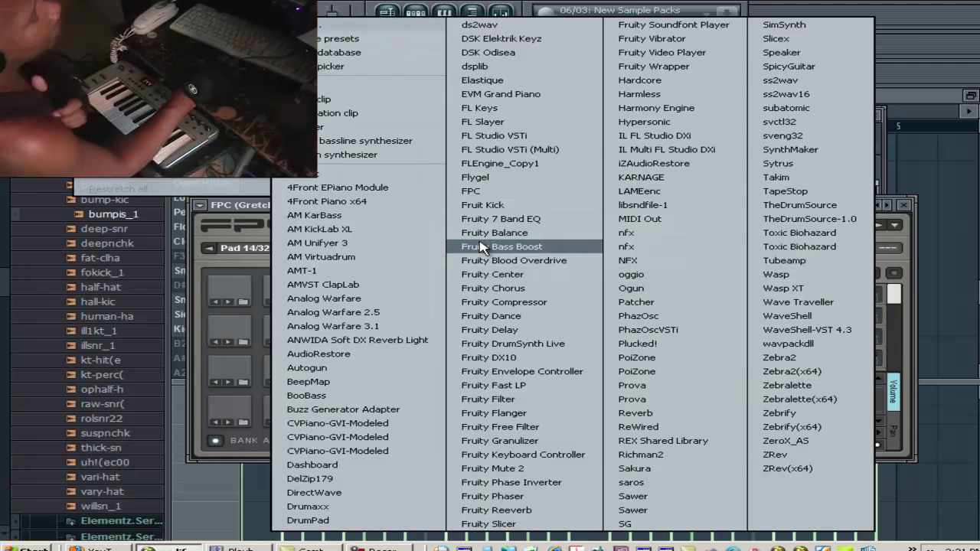
click(490, 193)
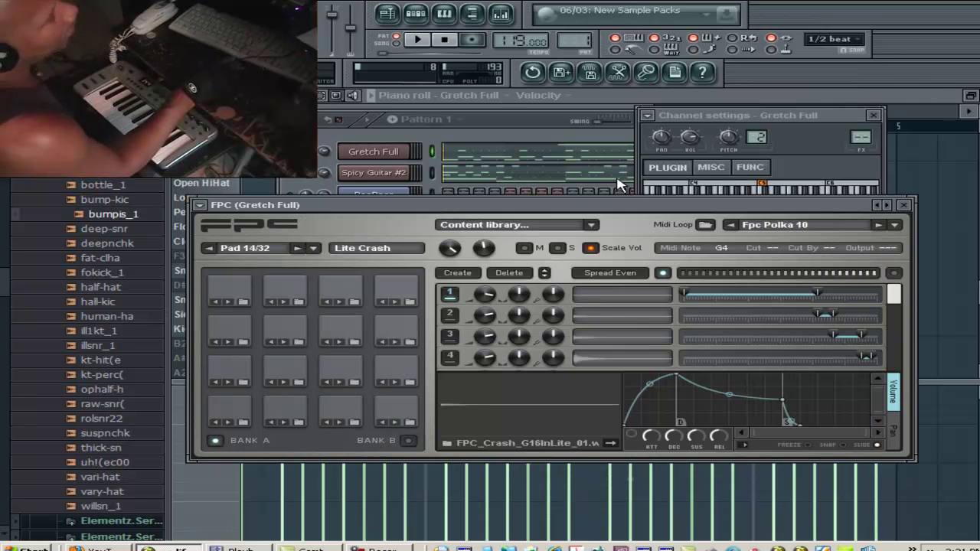
Move the FPC window upward and examine its list of drum kit presets.
drag(367, 212, 366, 186)
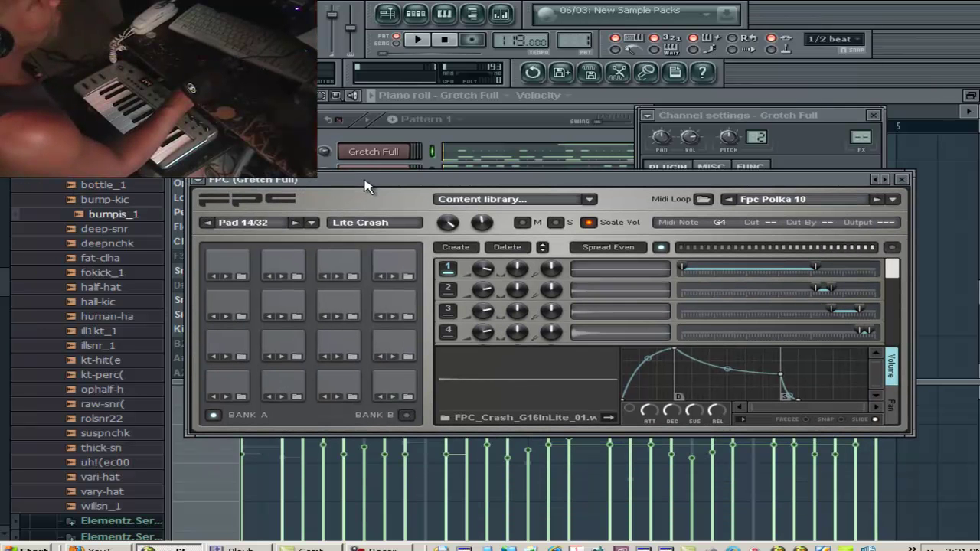
click(202, 182)
mouse_move(222, 220)
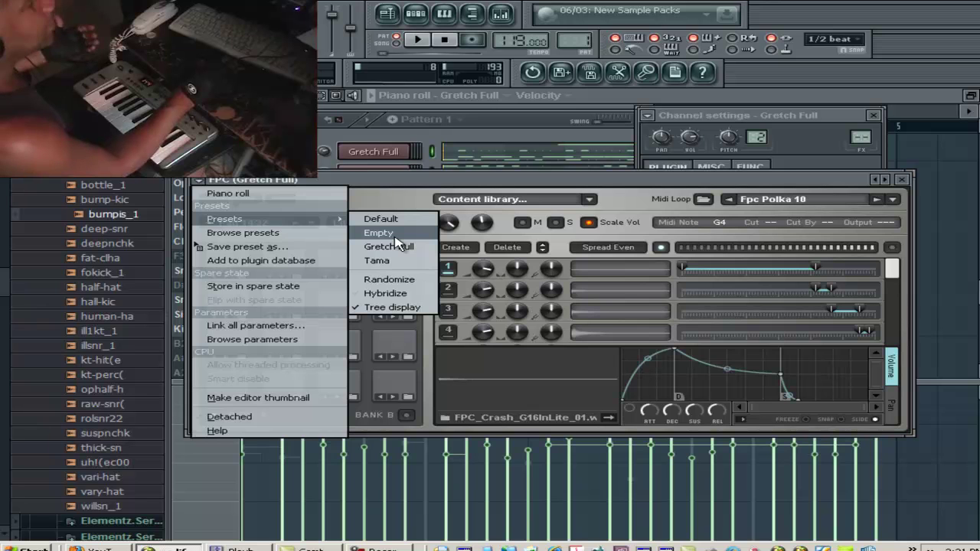
click(456, 186)
drag(456, 186, 462, 136)
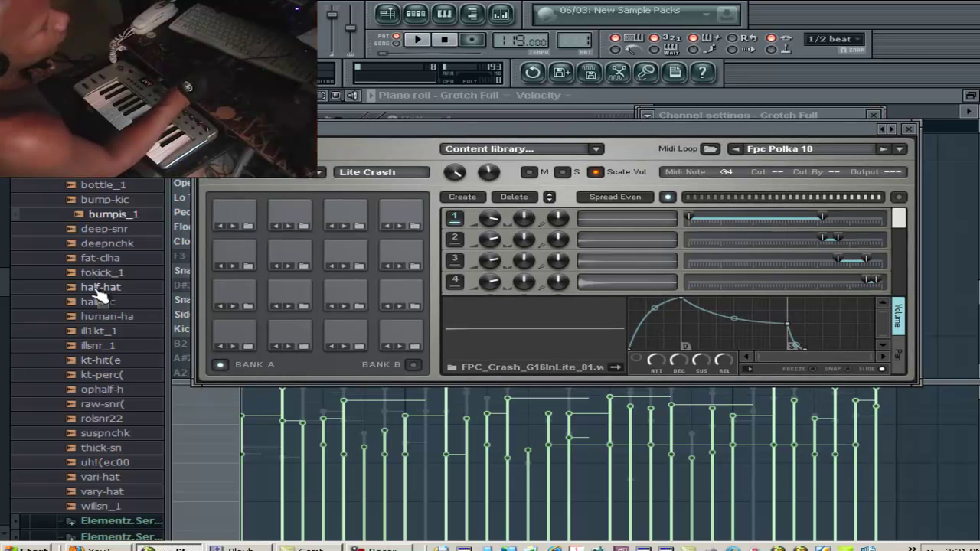
Preview the fat-clha drum sample in the sample browser.
click(473, 13)
click(472, 13)
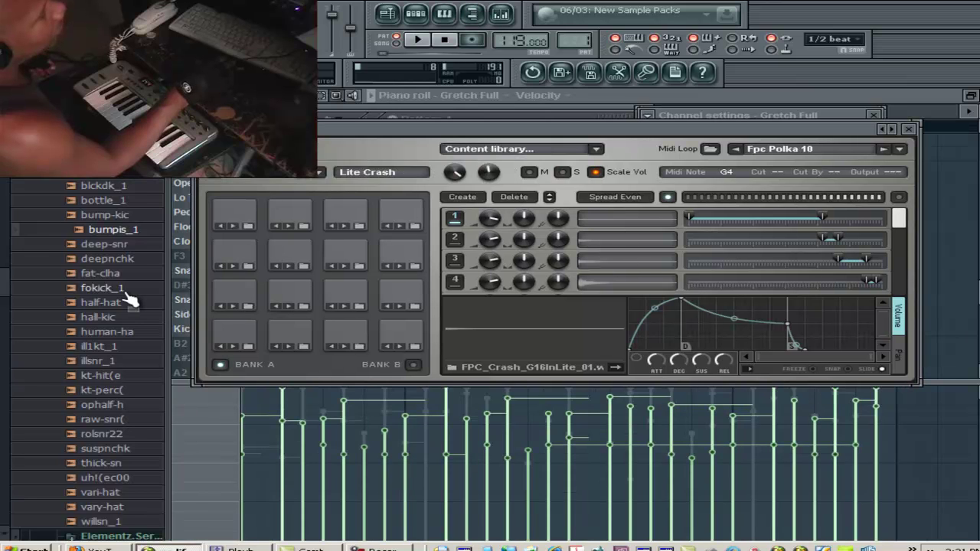
click(107, 261)
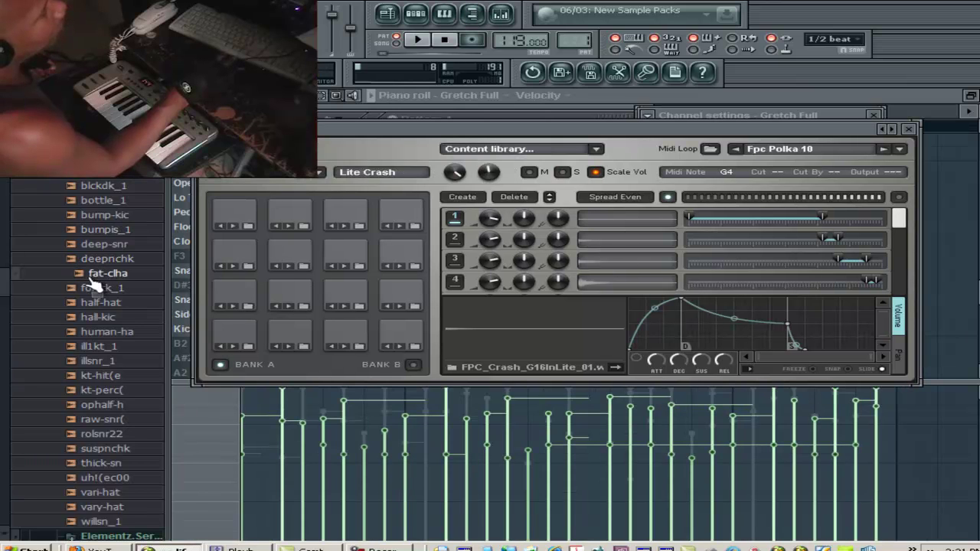
drag(90, 284, 131, 281)
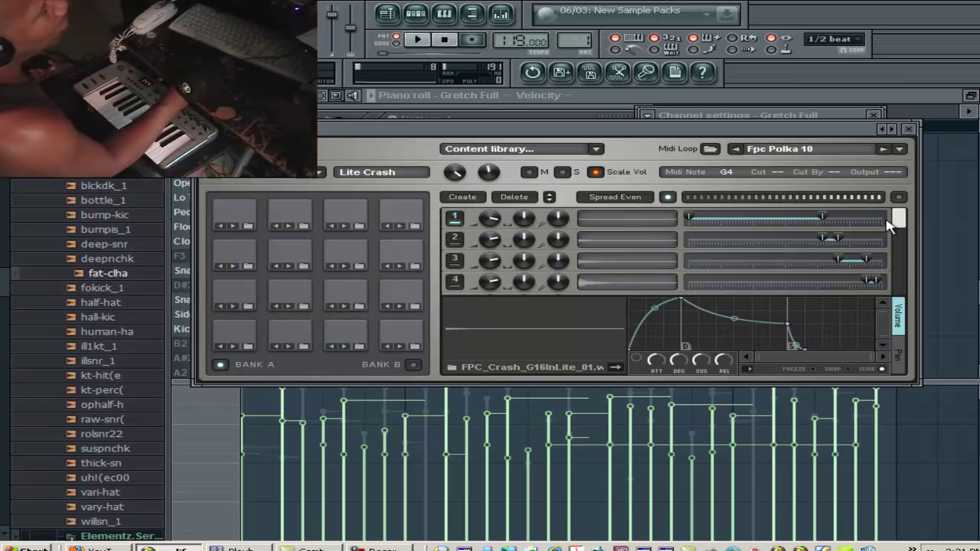
Look through the Lite Crash pad's sample layers and audition the snare, kick, open hi-hat and closed hi-hat pads.
drag(897, 219, 902, 306)
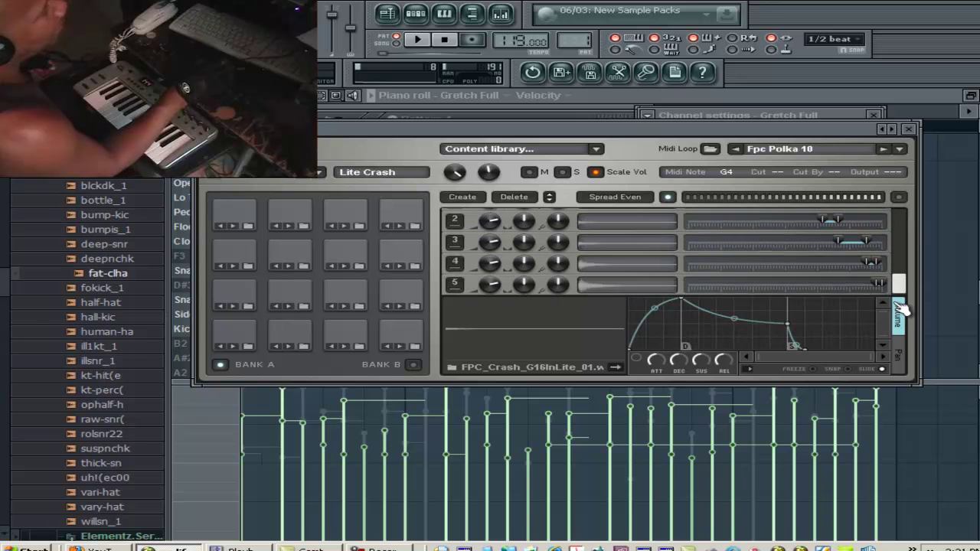
click(289, 289)
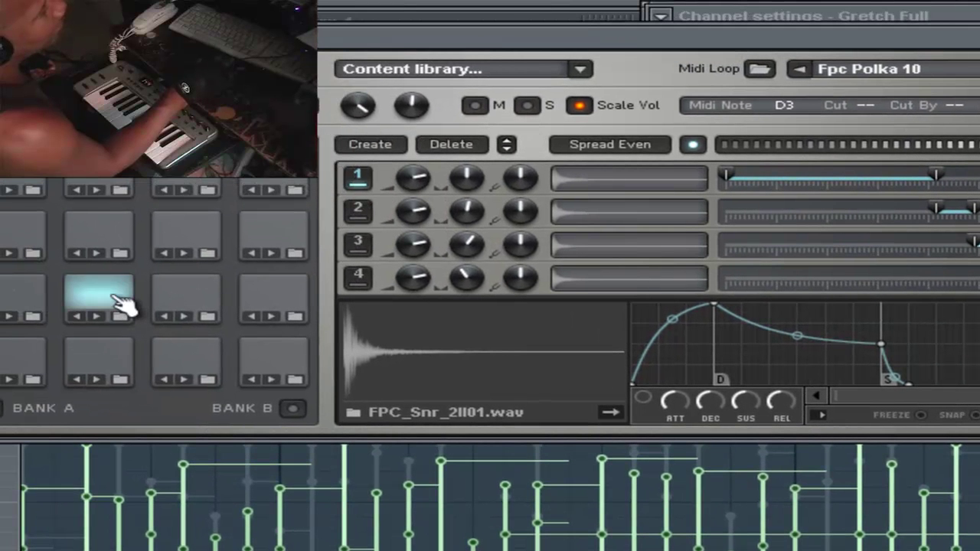
click(112, 360)
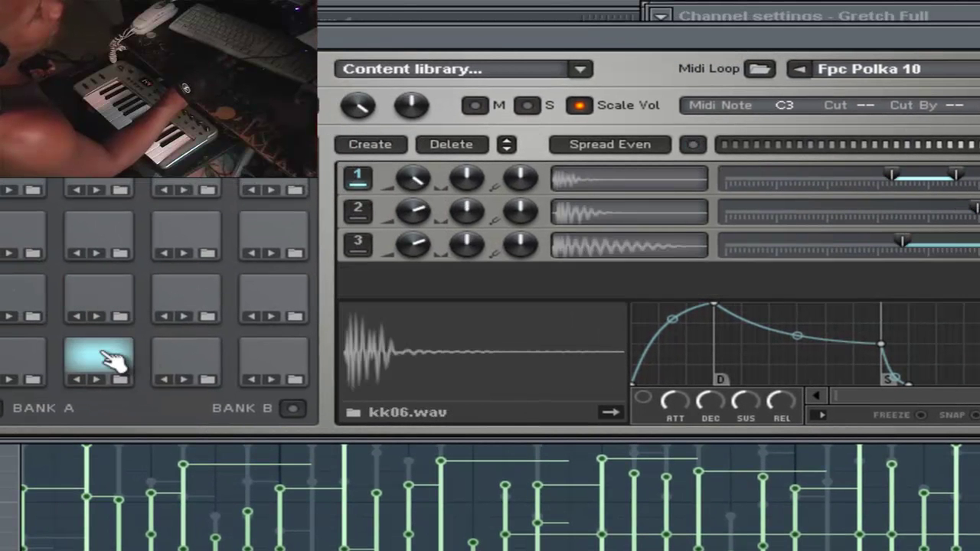
click(194, 314)
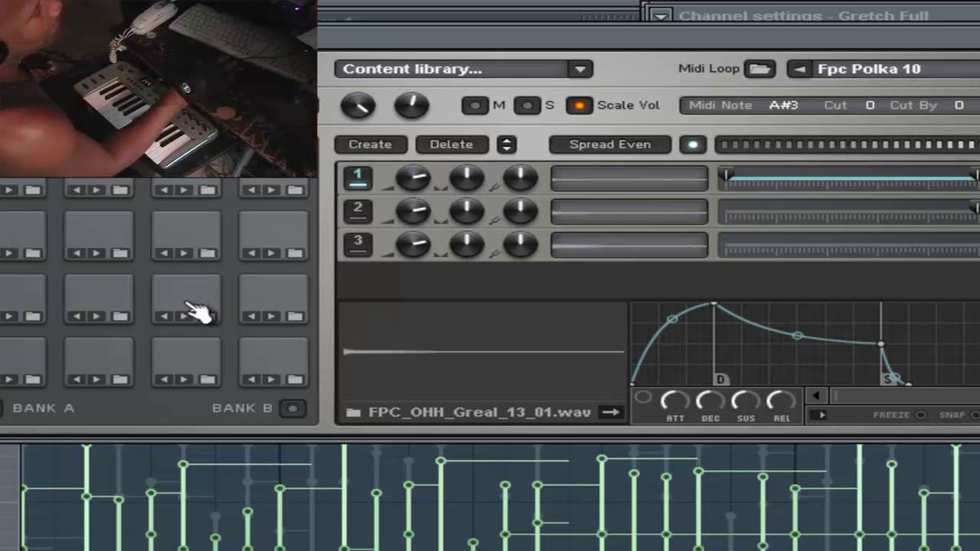
click(196, 310)
click(184, 360)
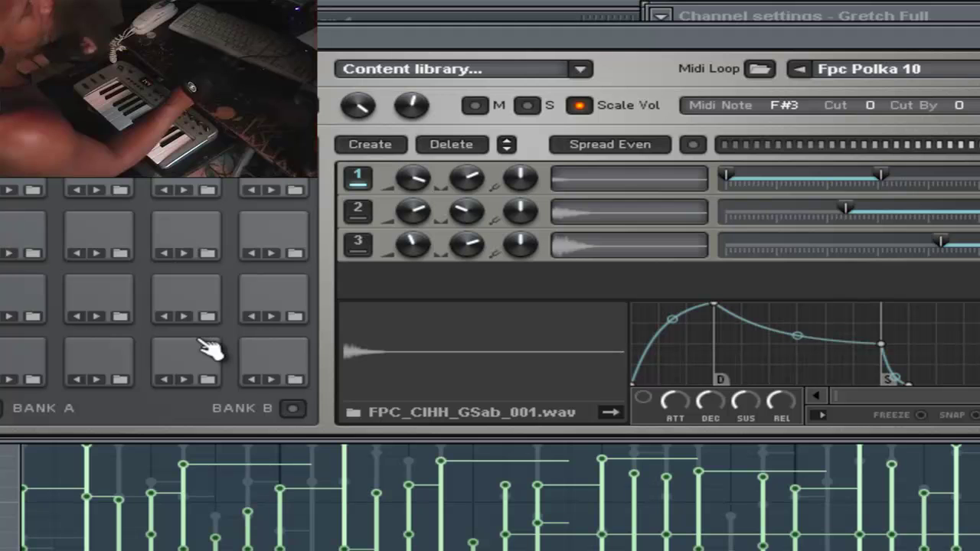
click(123, 301)
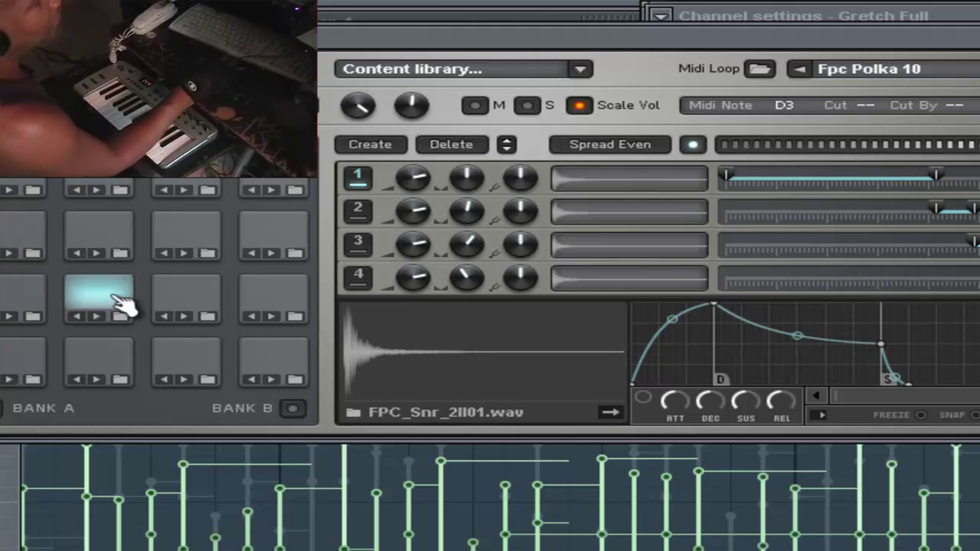
click(111, 366)
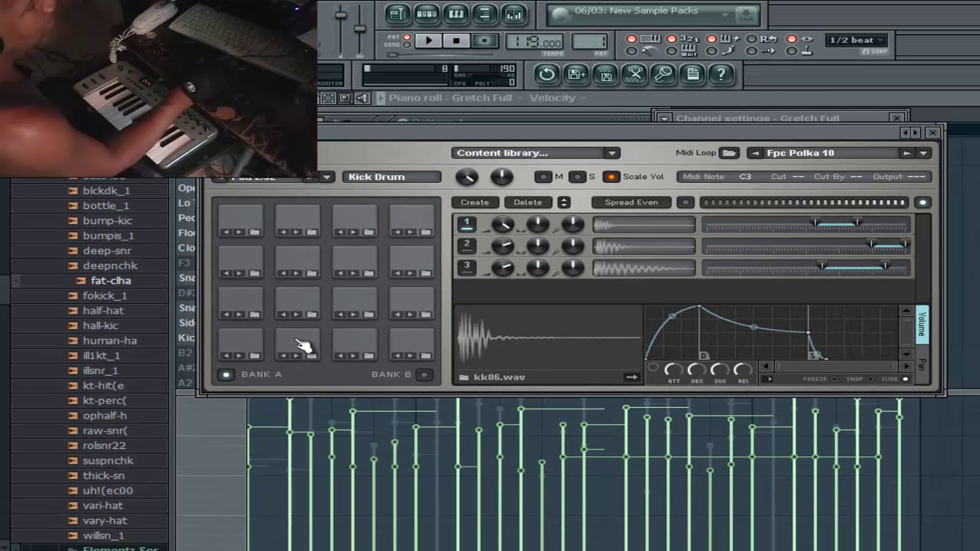
Play the Kick Drum pad and inspect the samples in its second and third layers.
click(297, 345)
click(624, 249)
click(624, 269)
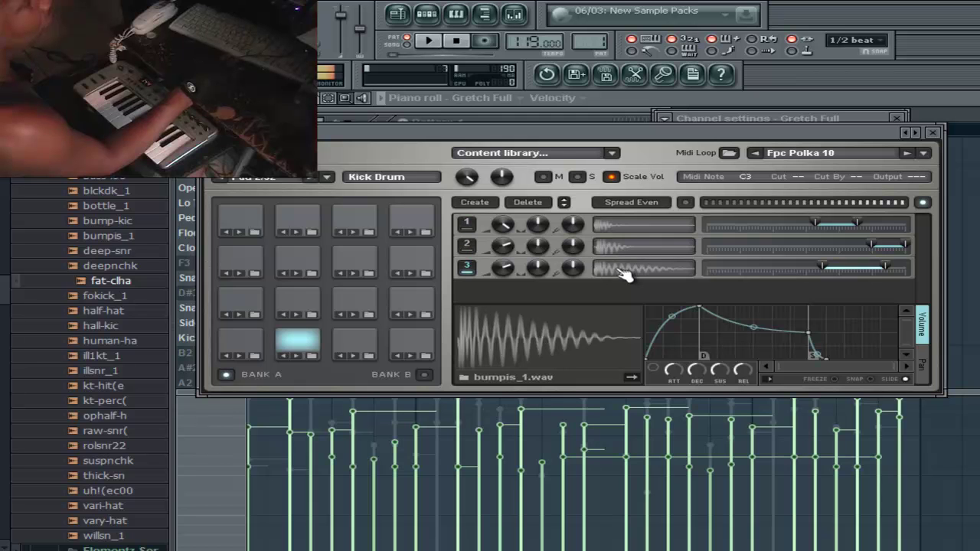
click(625, 253)
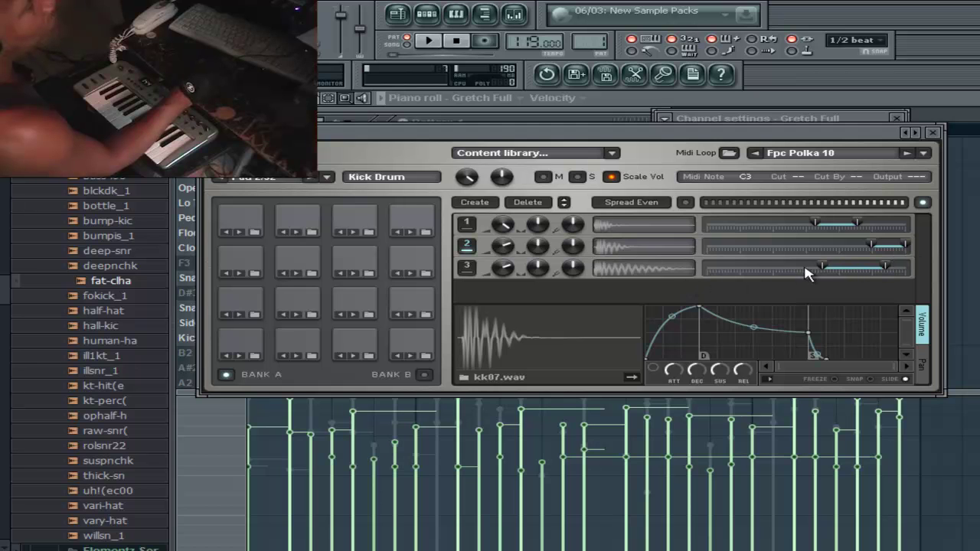
Adjust both ends of the third Kick Drum layer's velocity range so that it starts slightly lower and stops just short of maximum.
drag(825, 271, 700, 277)
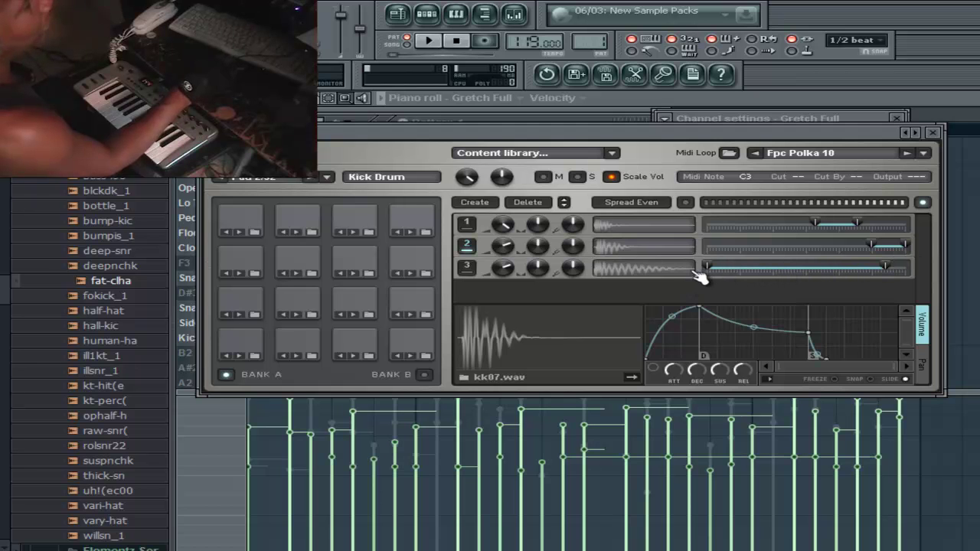
drag(902, 273, 925, 271)
drag(722, 271, 813, 272)
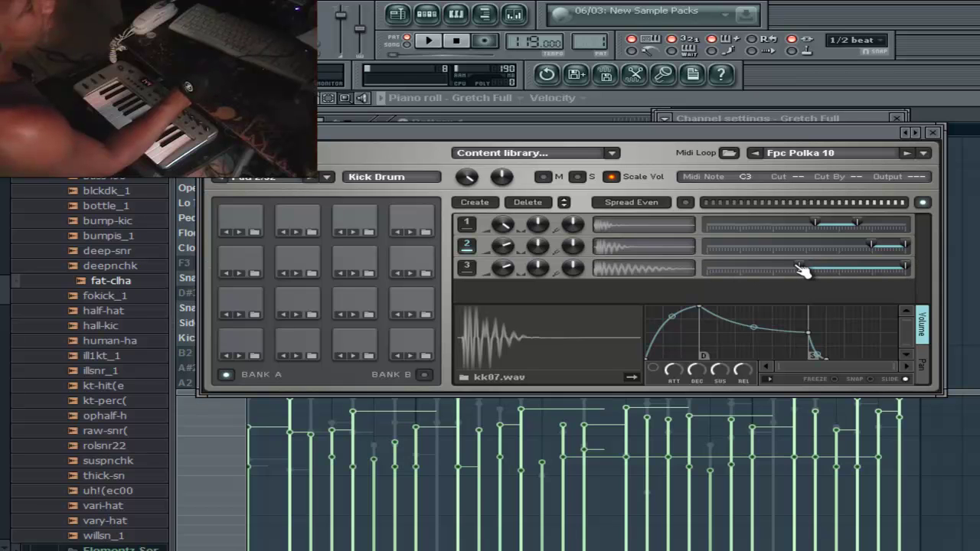
drag(897, 271, 885, 272)
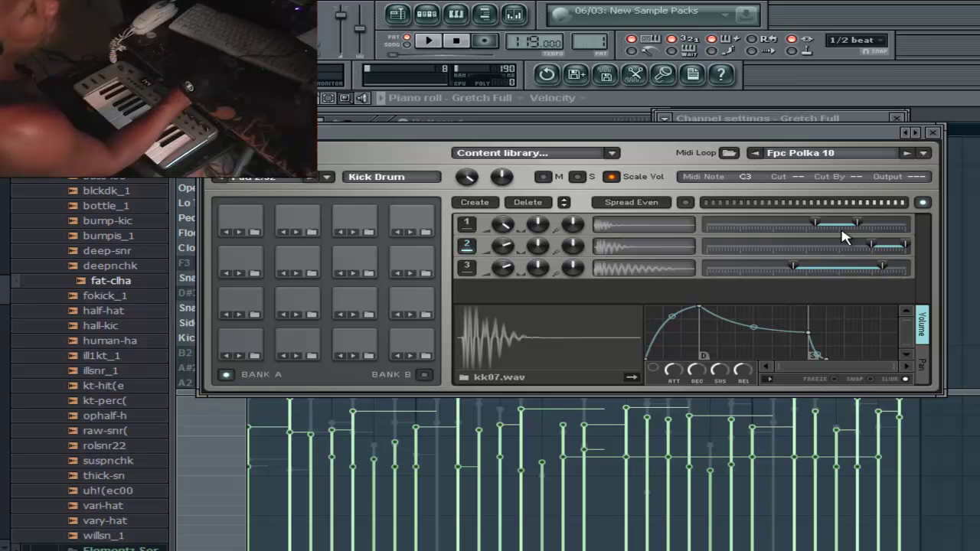
Inspect the samples and velocity ranges of the Kick Drum pad's three layers in turn.
click(678, 230)
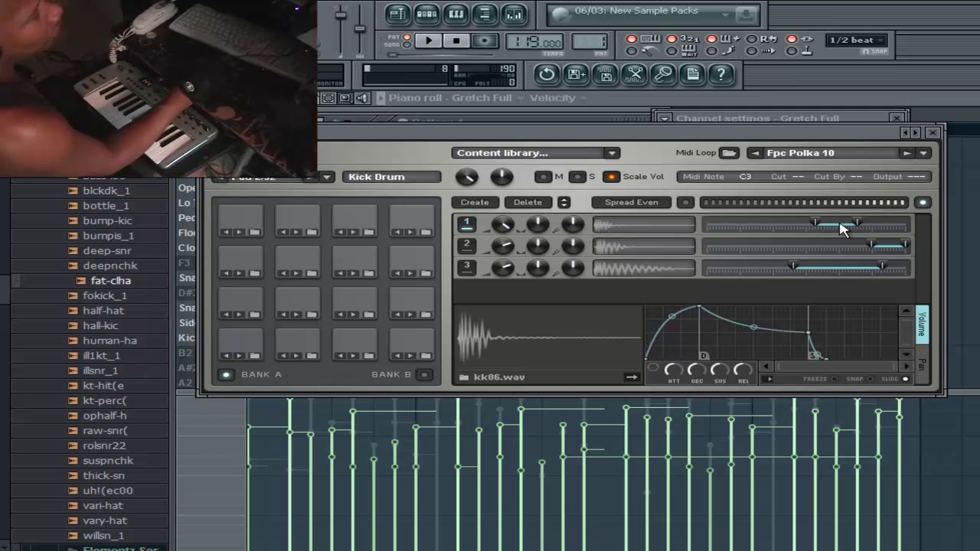
click(636, 249)
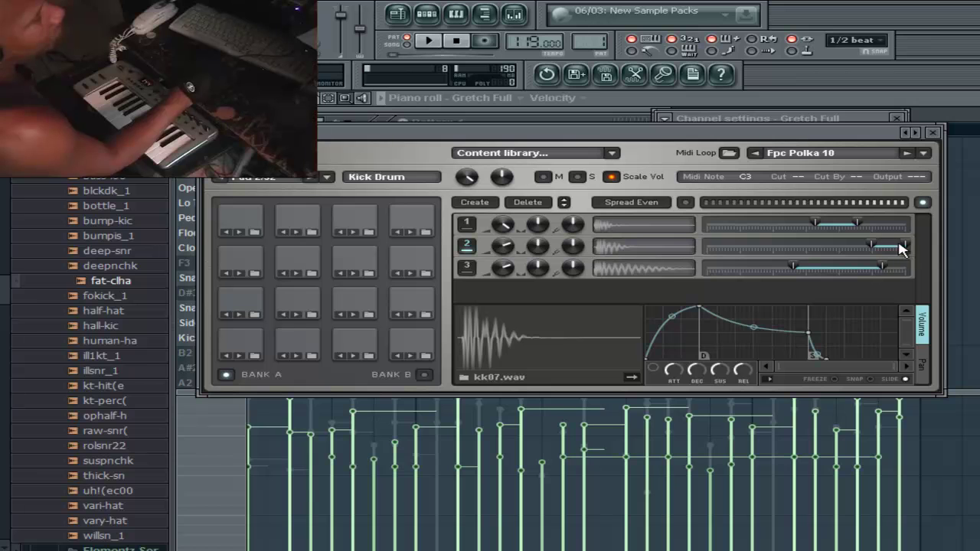
click(655, 274)
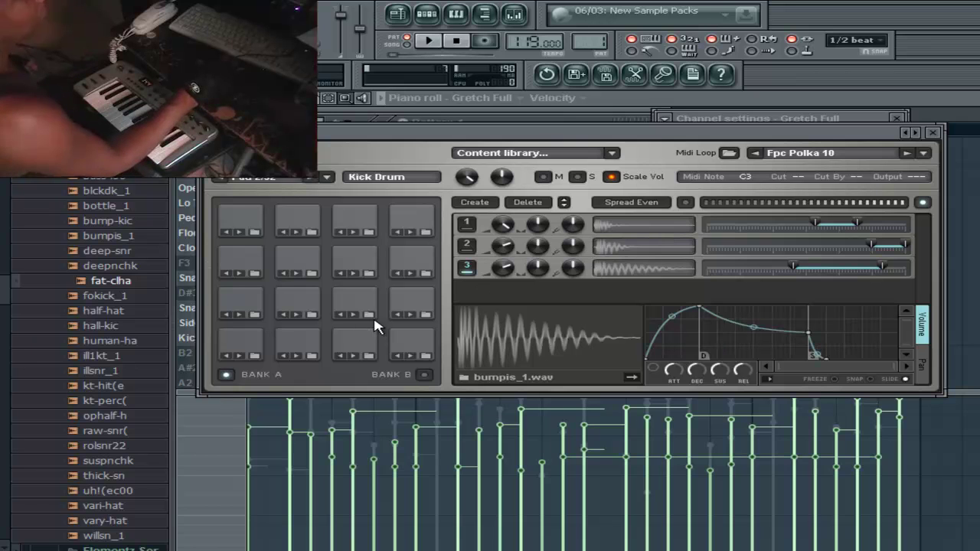
Select the Snare 2 pad and strike it repeatedly at different spots to compare its four velocity layers.
click(305, 307)
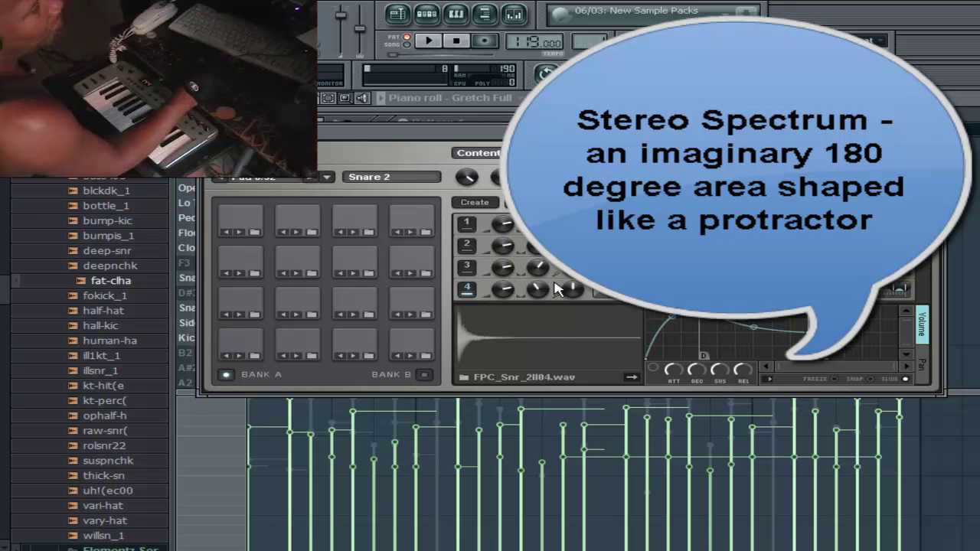
click(295, 309)
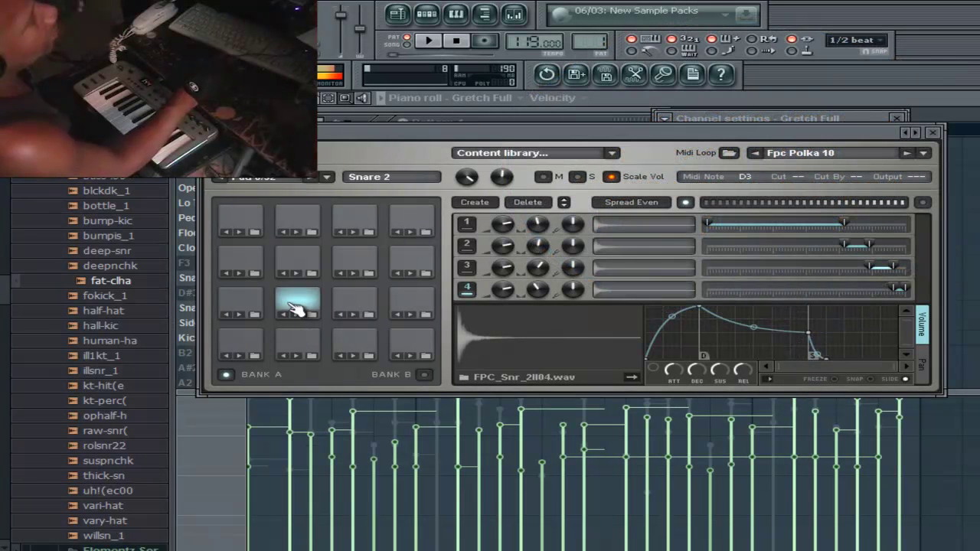
click(317, 301)
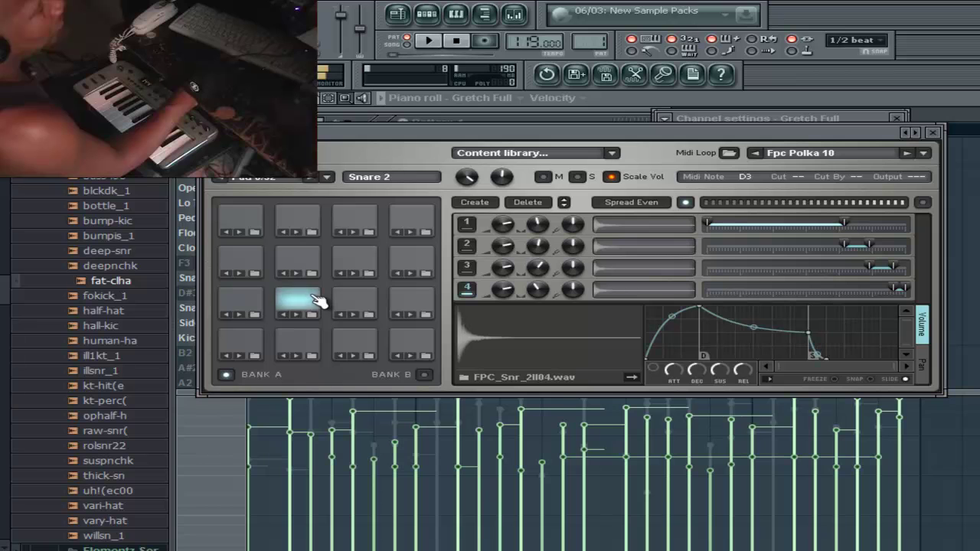
click(291, 300)
click(291, 306)
click(310, 307)
click(317, 303)
click(324, 296)
click(319, 301)
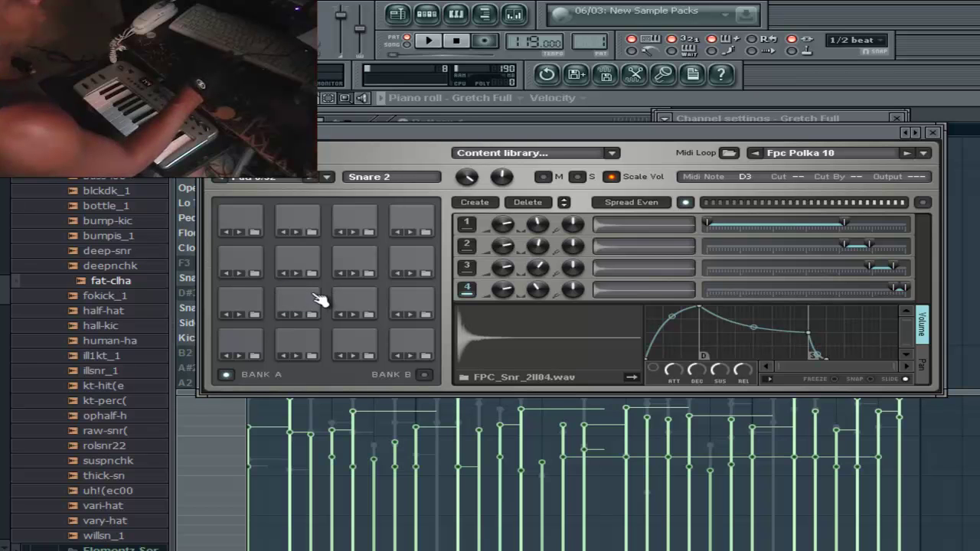
click(323, 296)
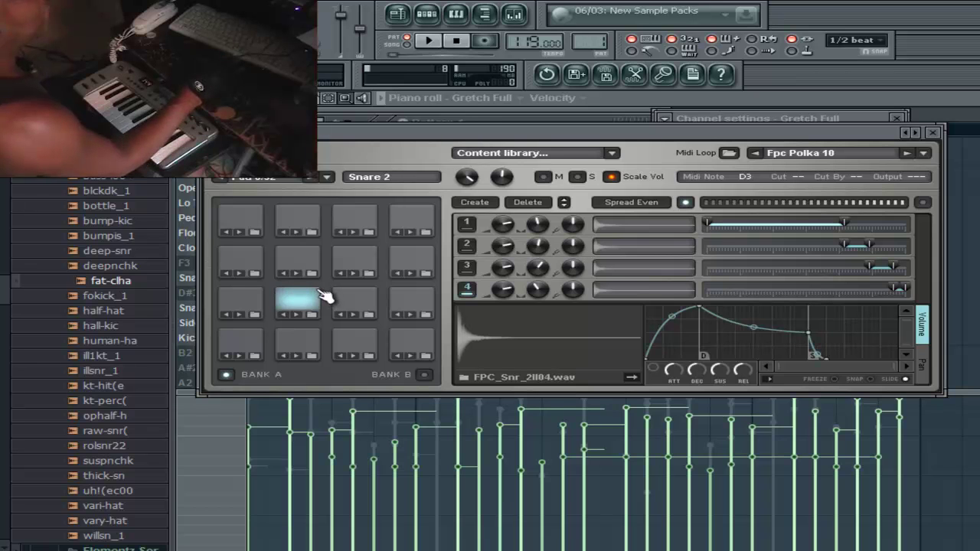
click(303, 307)
click(310, 311)
click(322, 313)
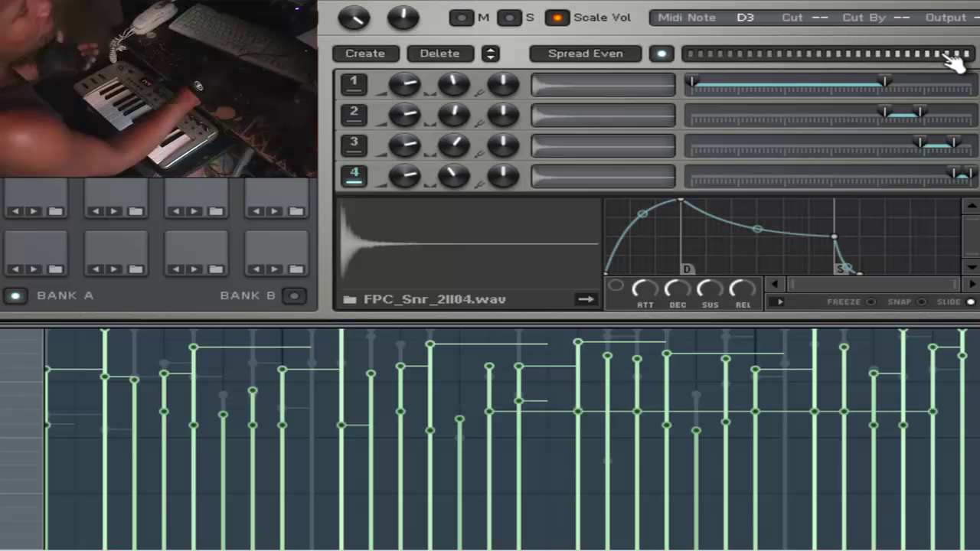
click(146, 192)
click(148, 190)
click(147, 192)
click(146, 203)
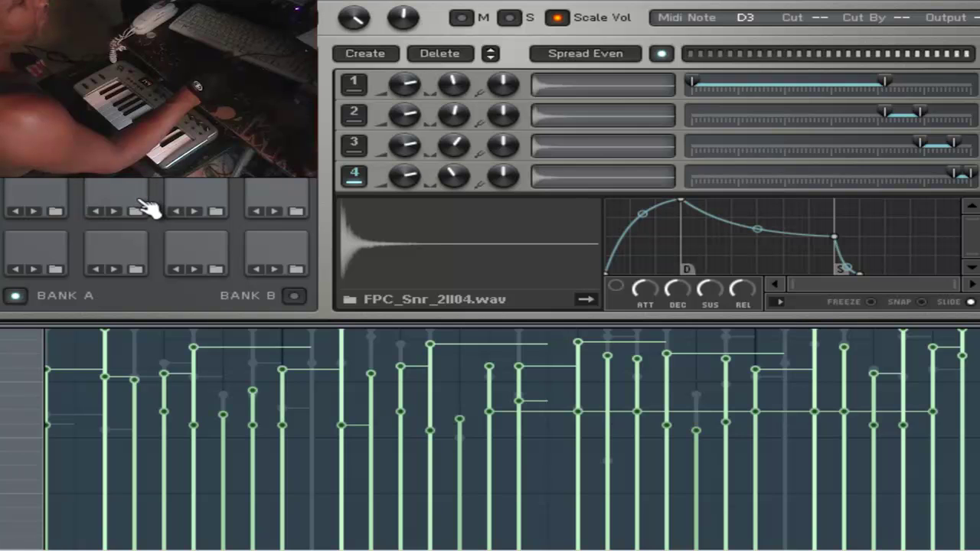
click(102, 200)
click(107, 197)
click(144, 190)
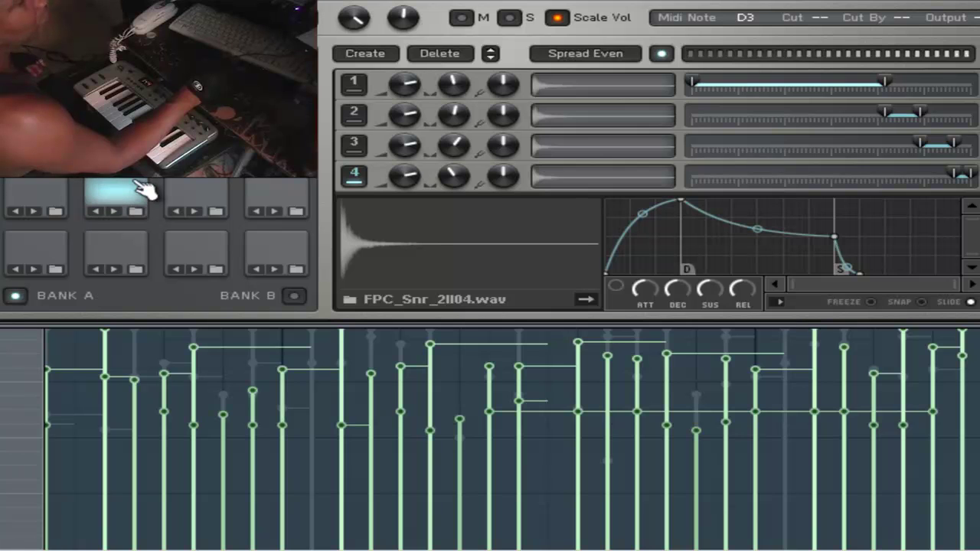
click(109, 191)
click(111, 188)
click(134, 195)
click(115, 198)
click(130, 192)
click(152, 190)
click(151, 188)
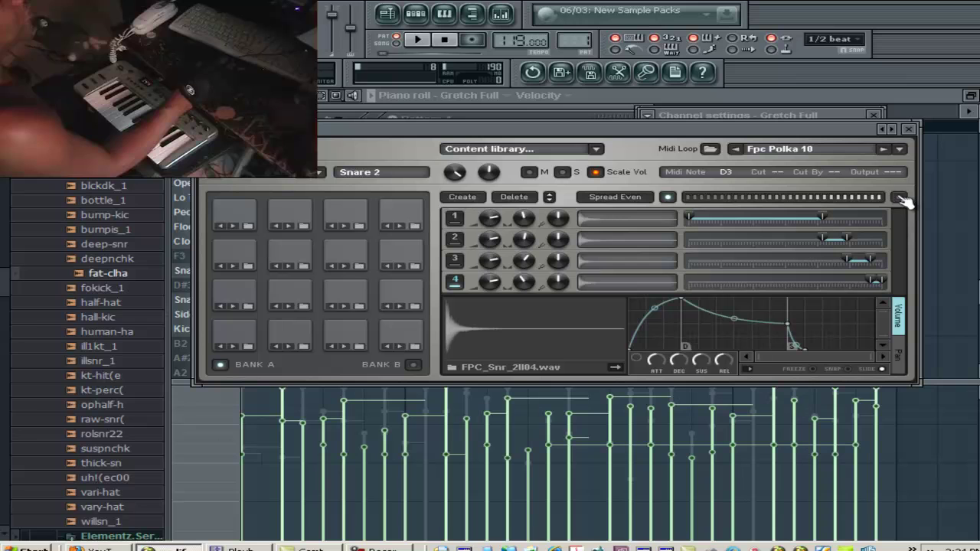
Play the drum pattern to hear the layered pads in context, and stop playback.
click(421, 39)
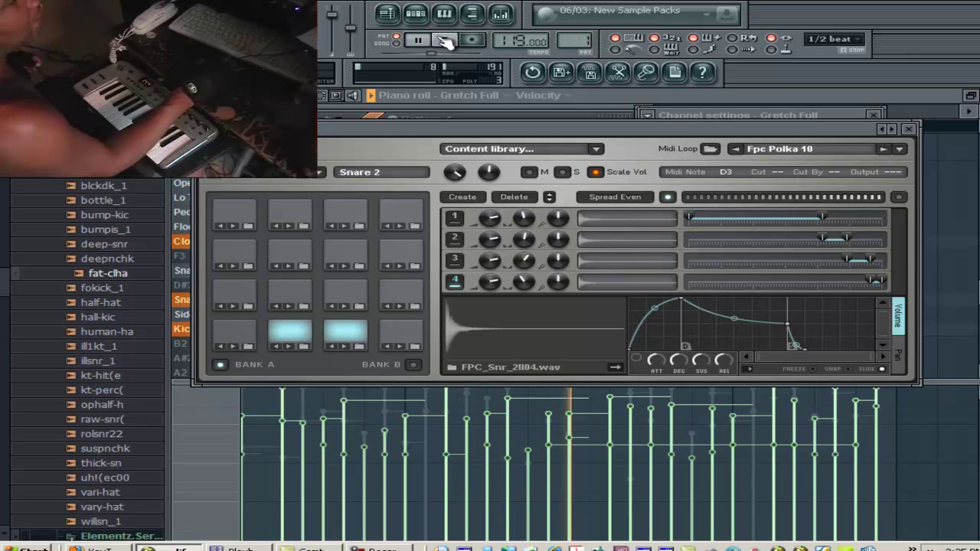
click(445, 41)
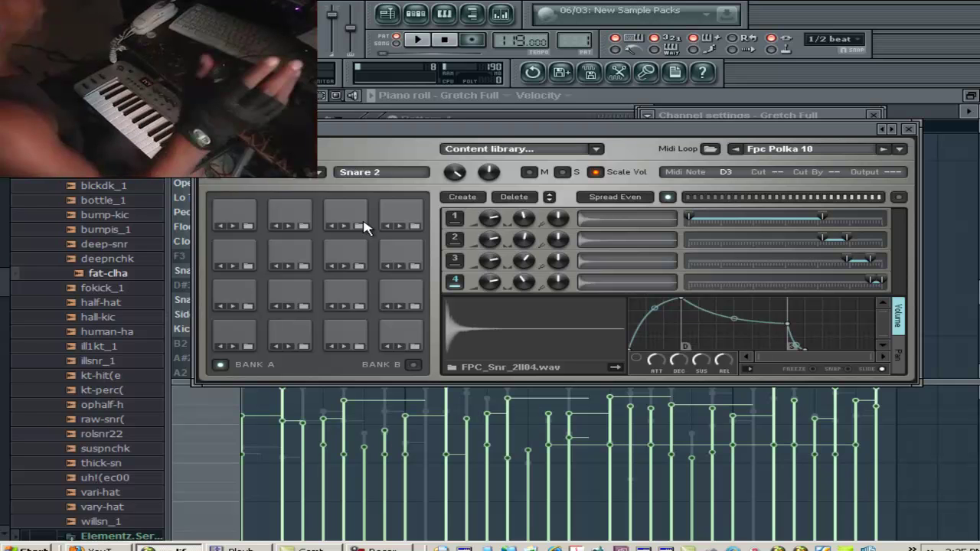
Show the Pattern 1 channel rack, open the Spicy Guitar instrument for a look and close its plugin window.
click(416, 13)
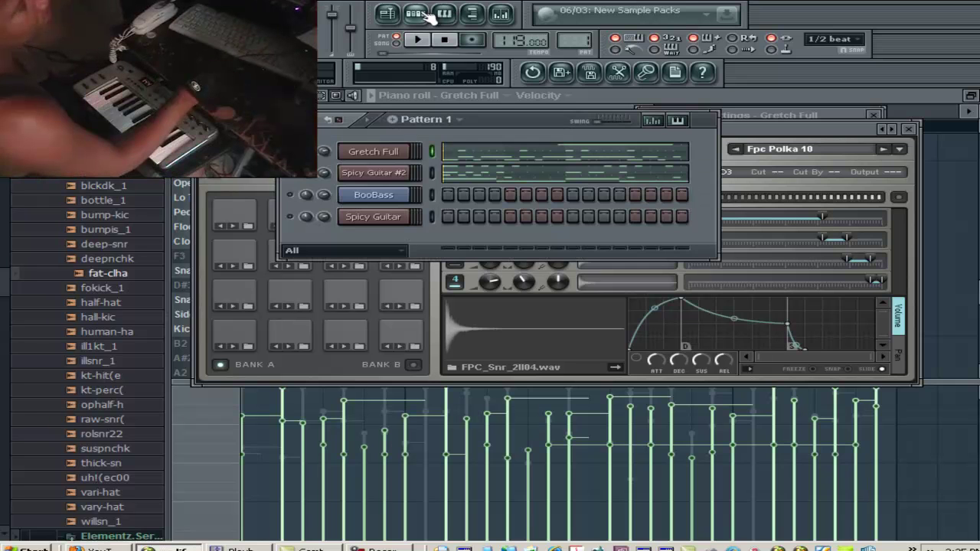
click(373, 217)
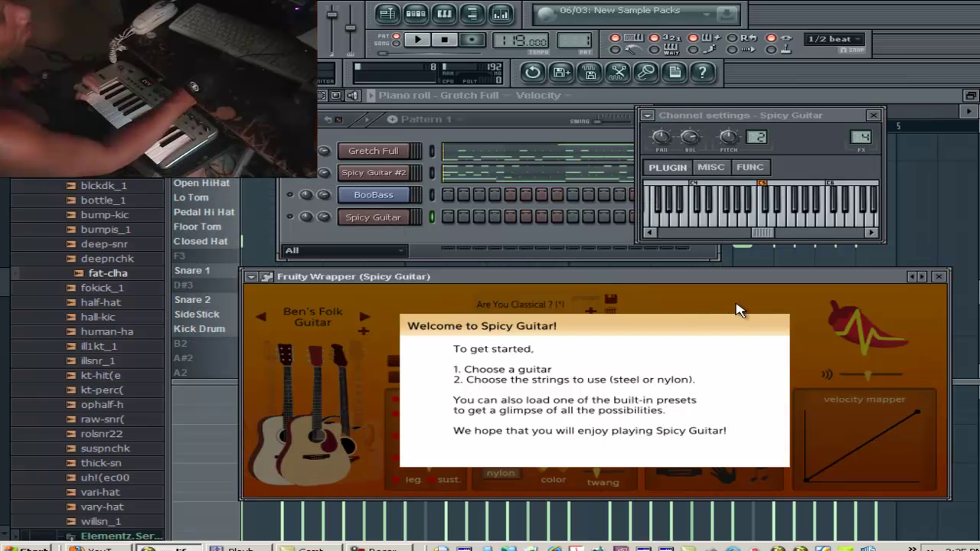
click(939, 277)
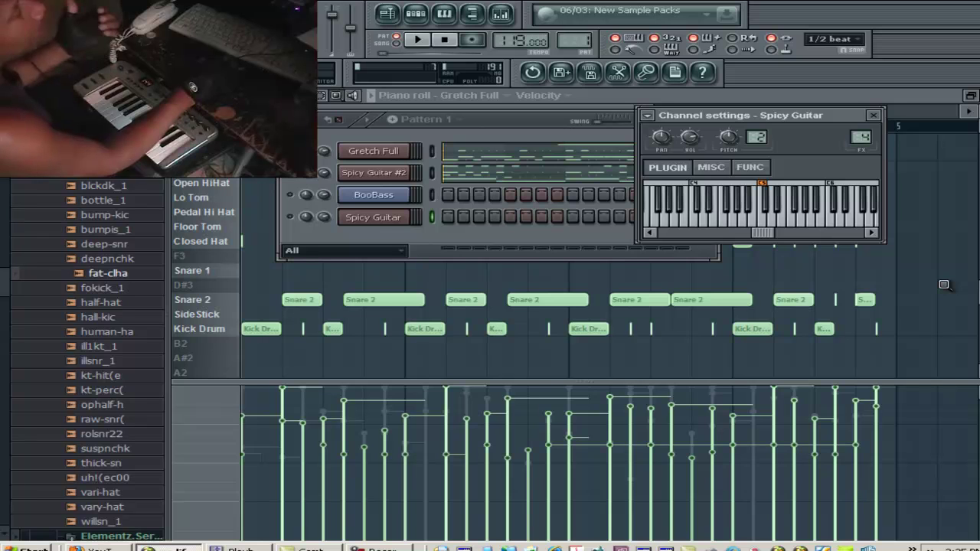
Unmute the BooBass and Spicy Guitar channels and start playing Pattern 1.
click(299, 185)
click(291, 196)
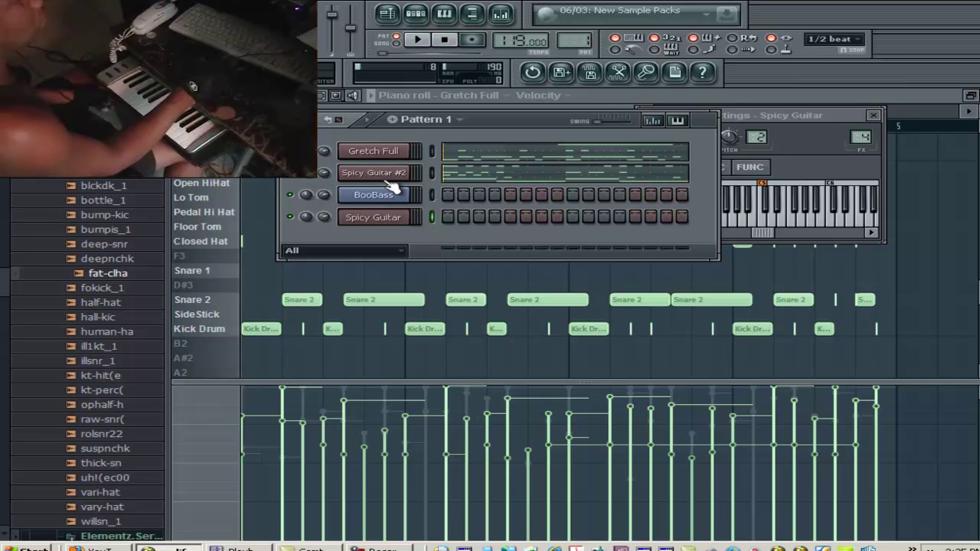
click(419, 42)
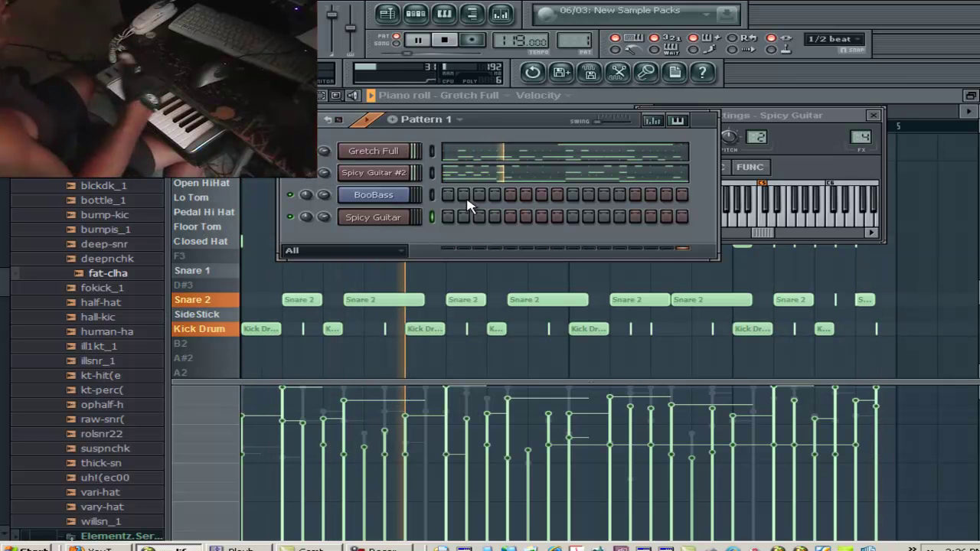
Set the audio input/output device to ASIO4ALL v2 in the audio settings and close them.
click(188, 7)
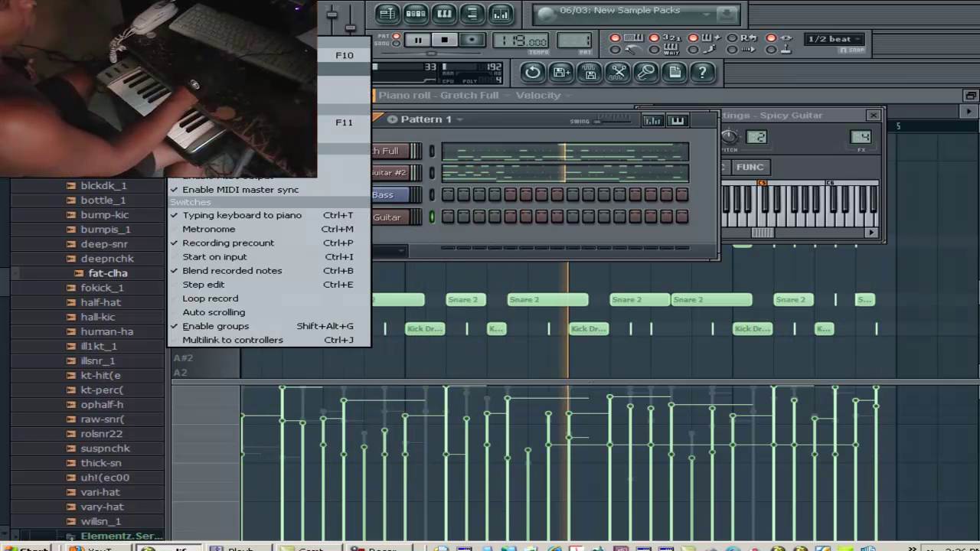
click(230, 68)
click(459, 113)
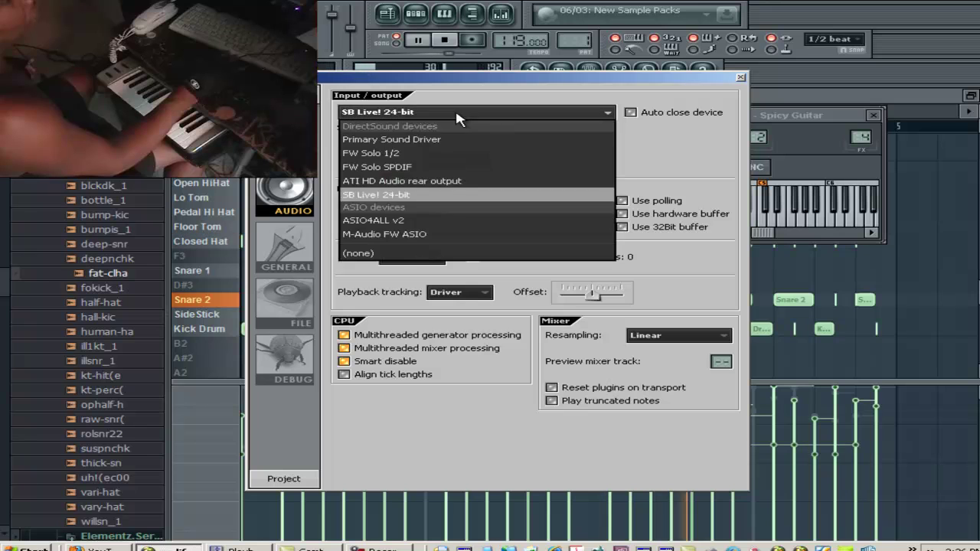
click(417, 220)
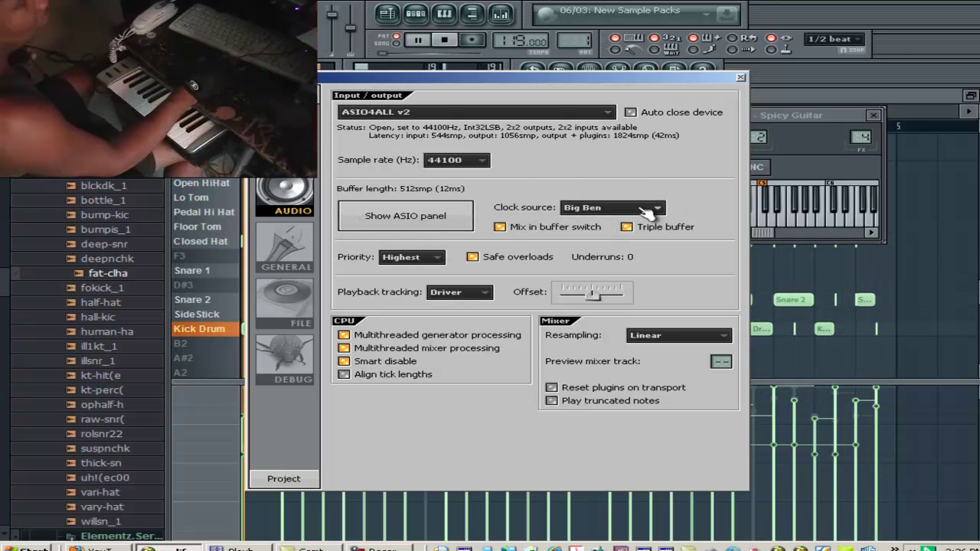
click(740, 78)
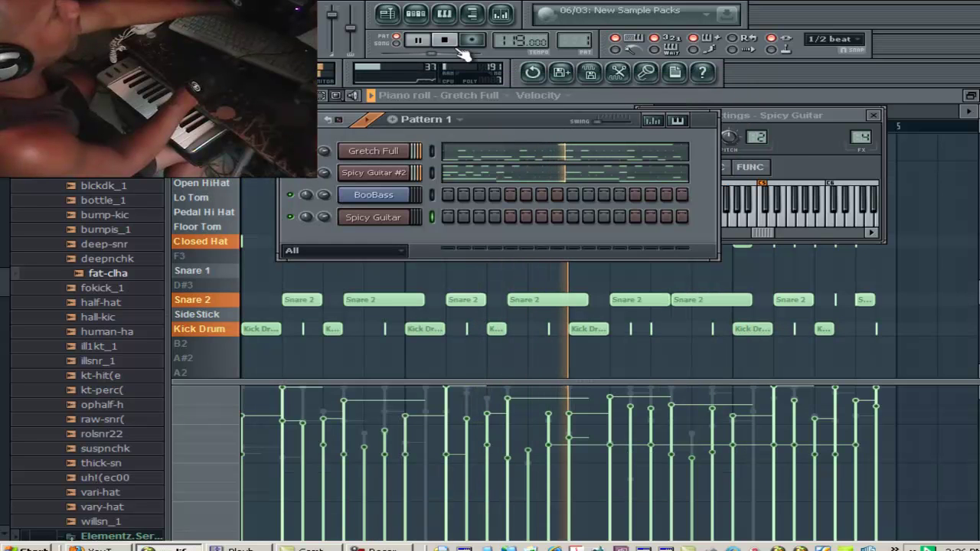
Open the BooBass channel settings, move that window slightly lower and play the pattern.
click(399, 196)
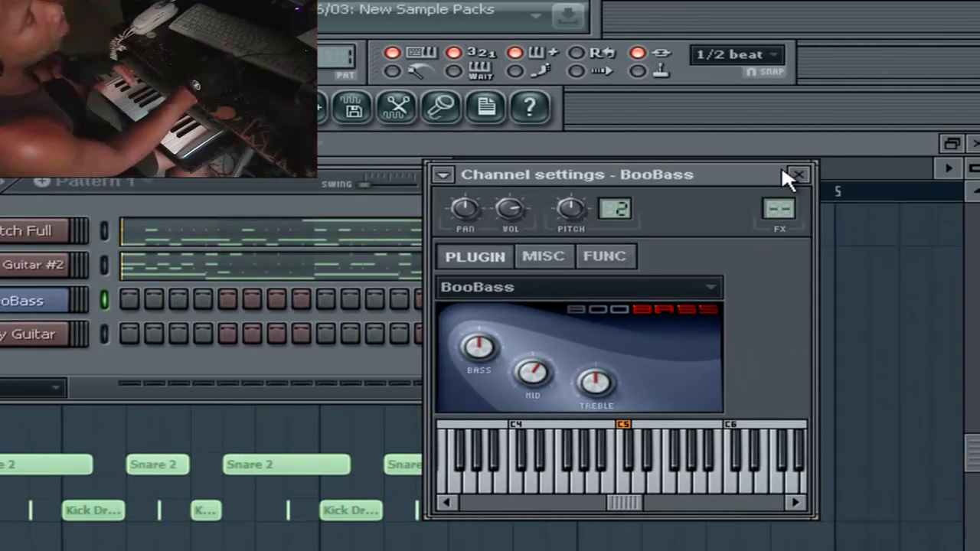
drag(765, 170, 778, 227)
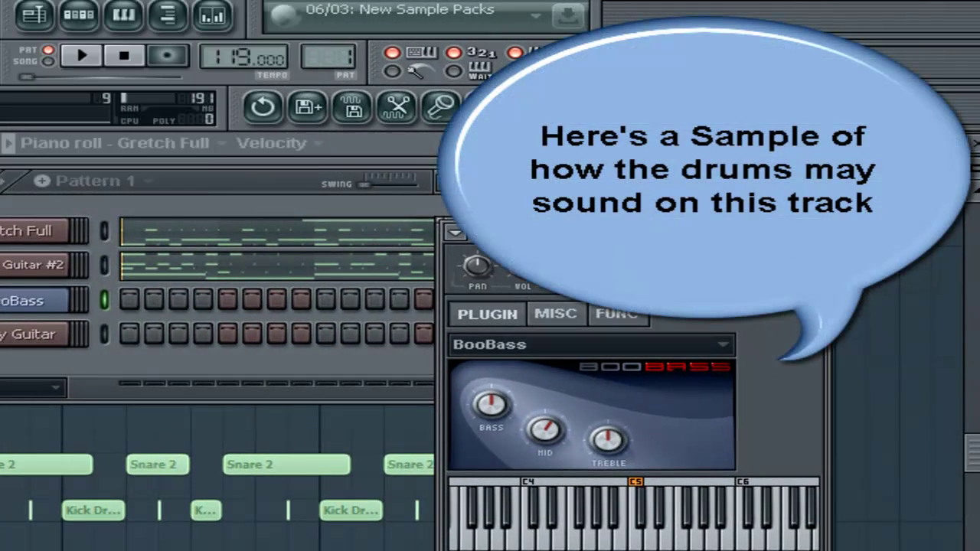
click(83, 57)
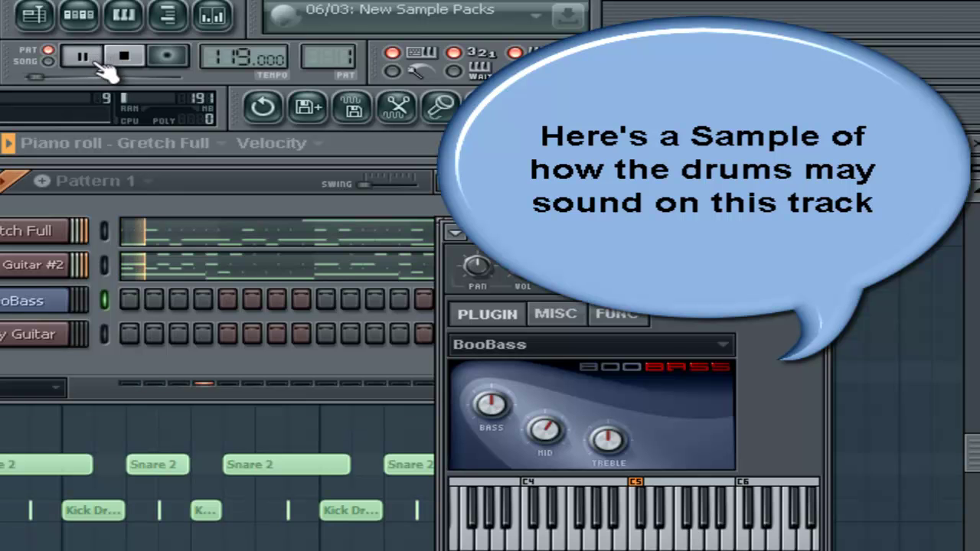